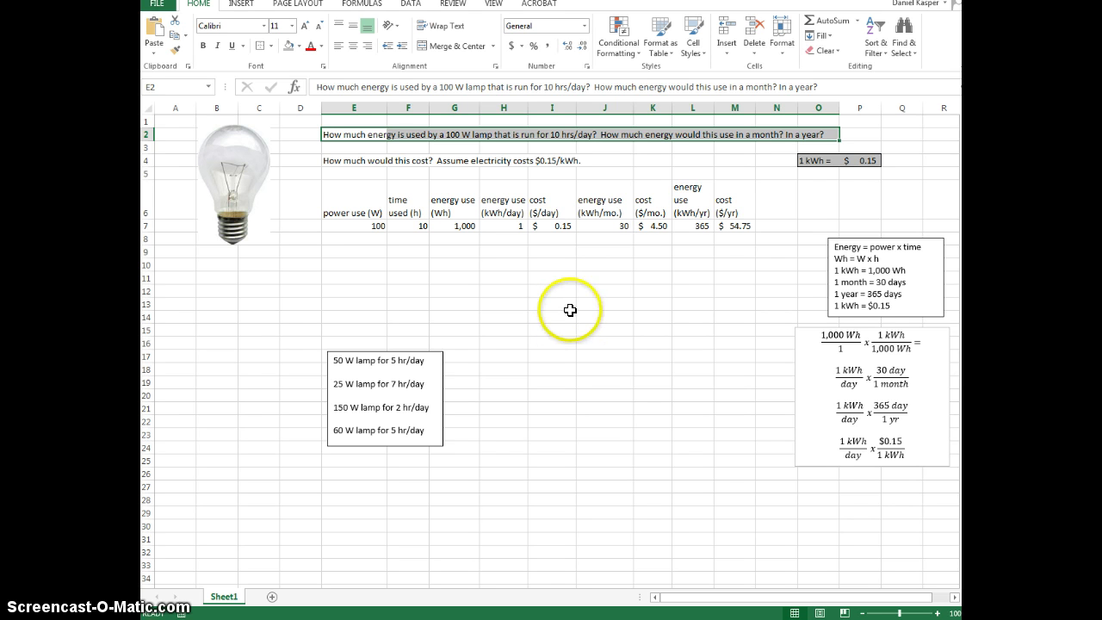
- Review the energy and cost questions in rows 2 and 4 and the list of additional lamps below the table
{"action": "left_click", "coordinate": [568, 305]}
{"action": "left_click_drag", "start_coordinate": [340, 135], "coordinate": [820, 137]}
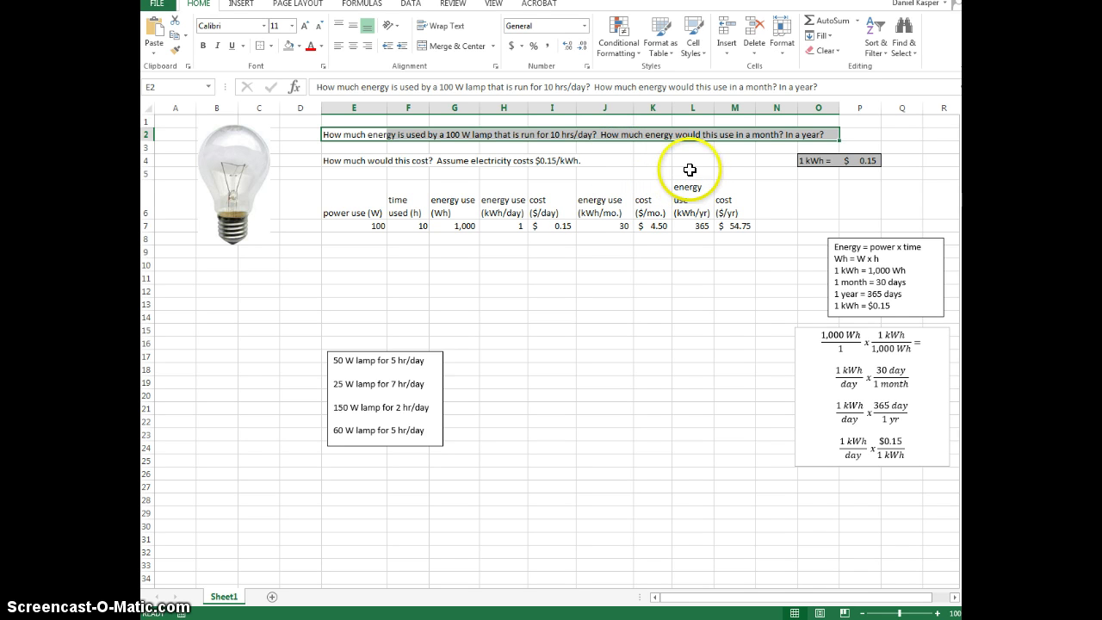
{"action": "left_click_drag", "start_coordinate": [339, 164], "coordinate": [577, 165]}
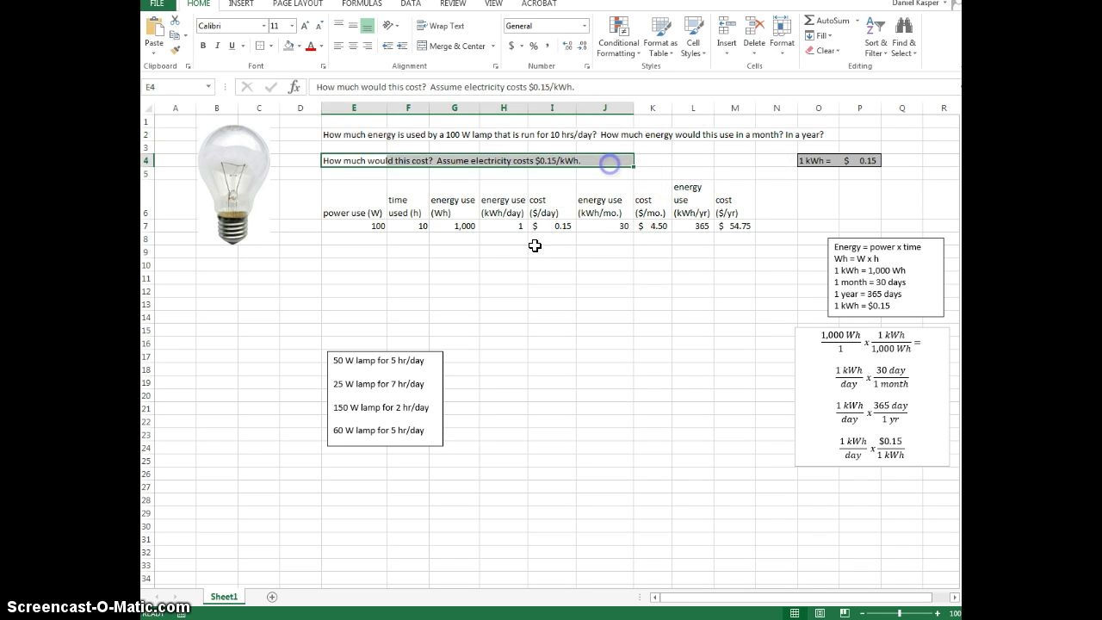
{"action": "left_click", "coordinate": [552, 277]}
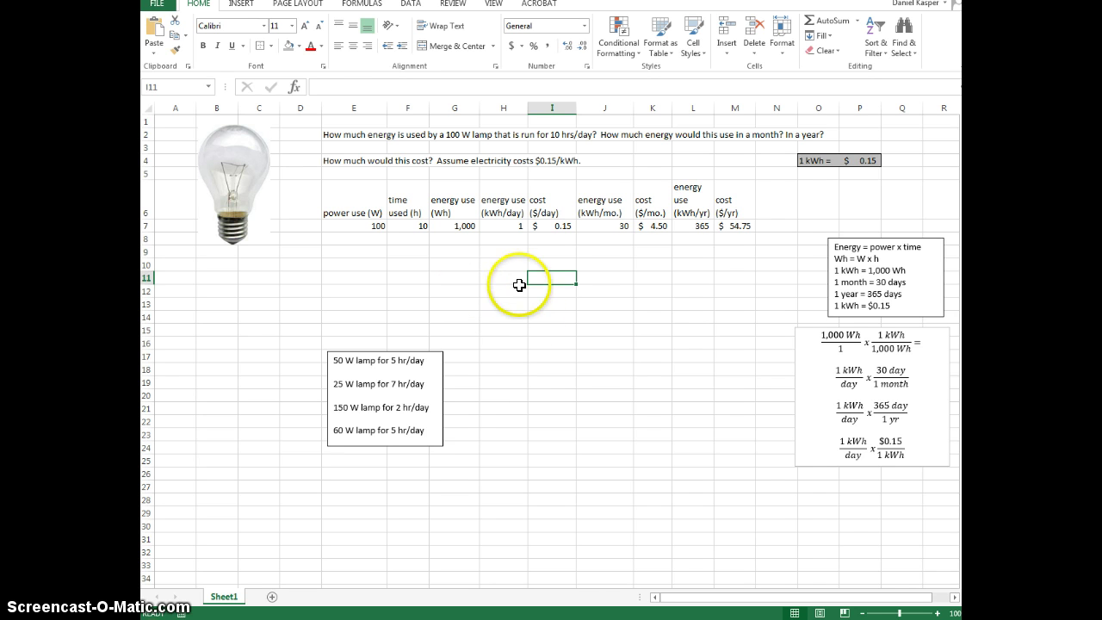
{"action": "left_click", "coordinate": [400, 355]}
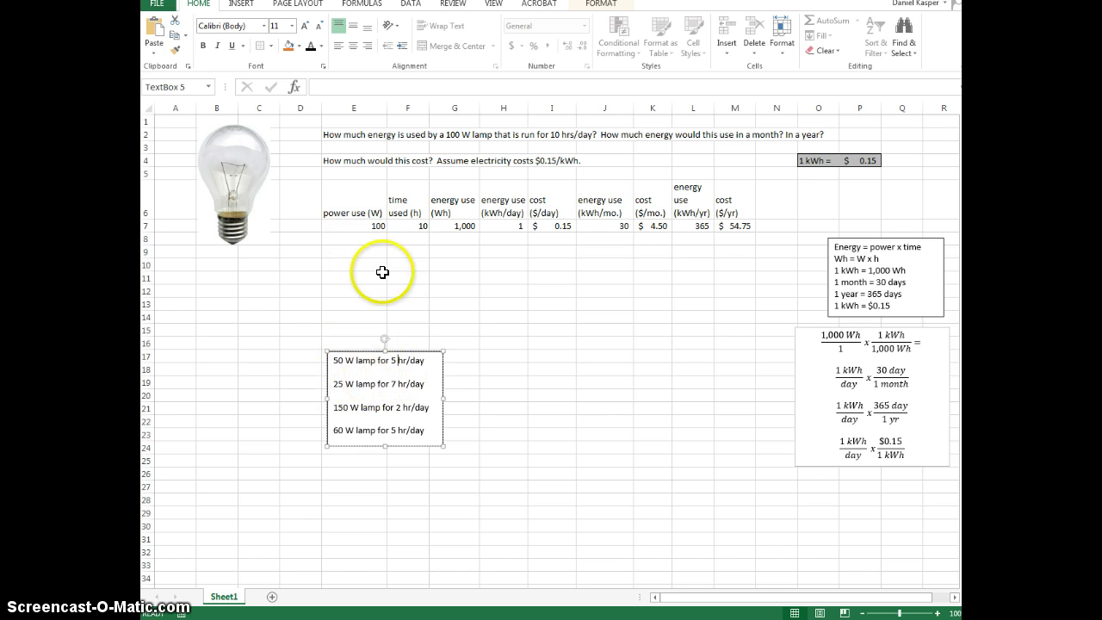
- Enter the 50 W lamp used for 5 hours in row 8, under power use and time used
{"action": "left_click", "coordinate": [369, 240]}
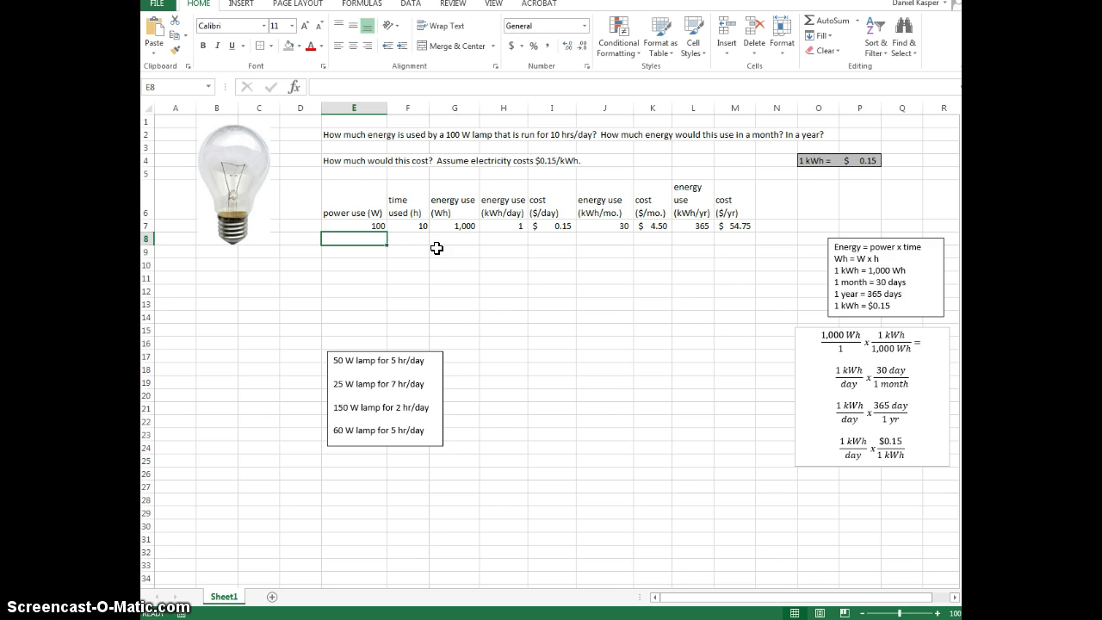
{"action": "type", "text": "50"}
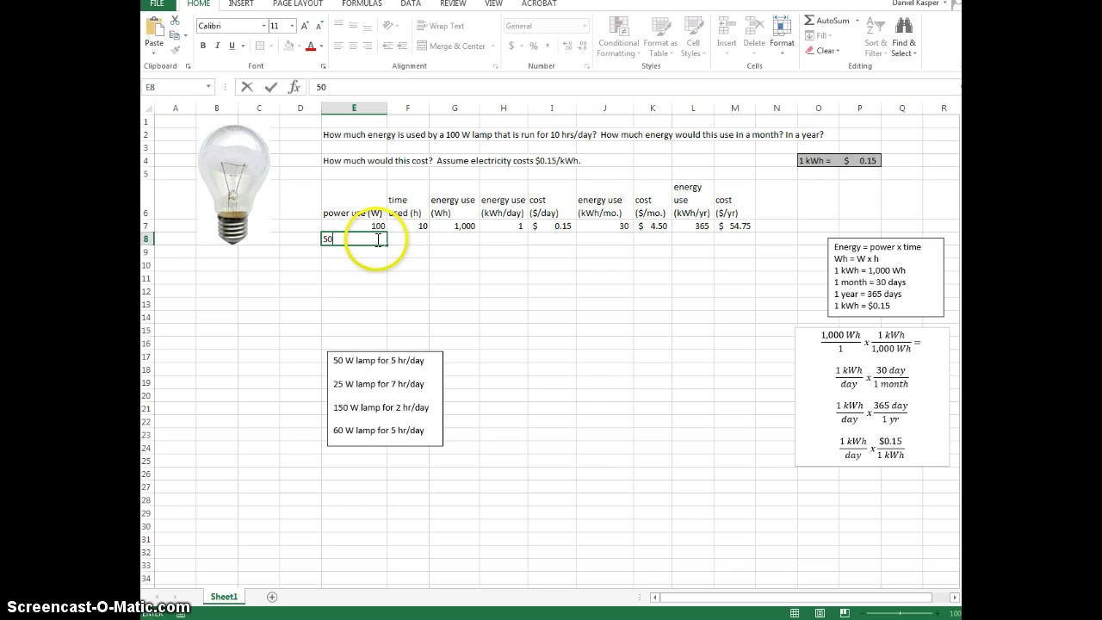
{"action": "key", "text": "Tab"}
{"action": "type", "text": "5"}
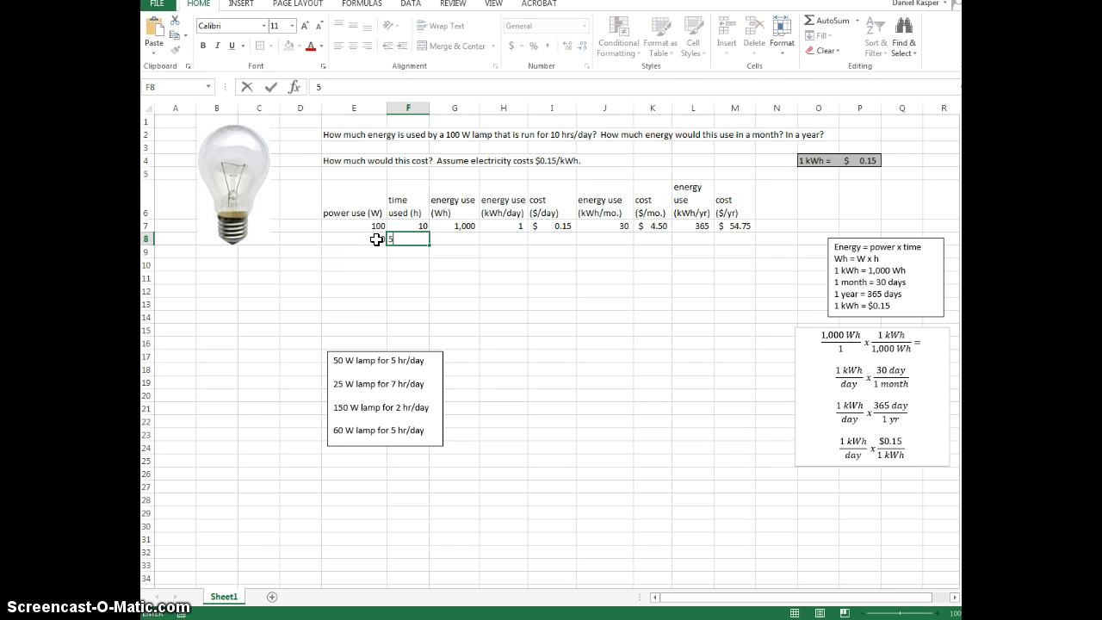
{"action": "key", "text": "Return"}
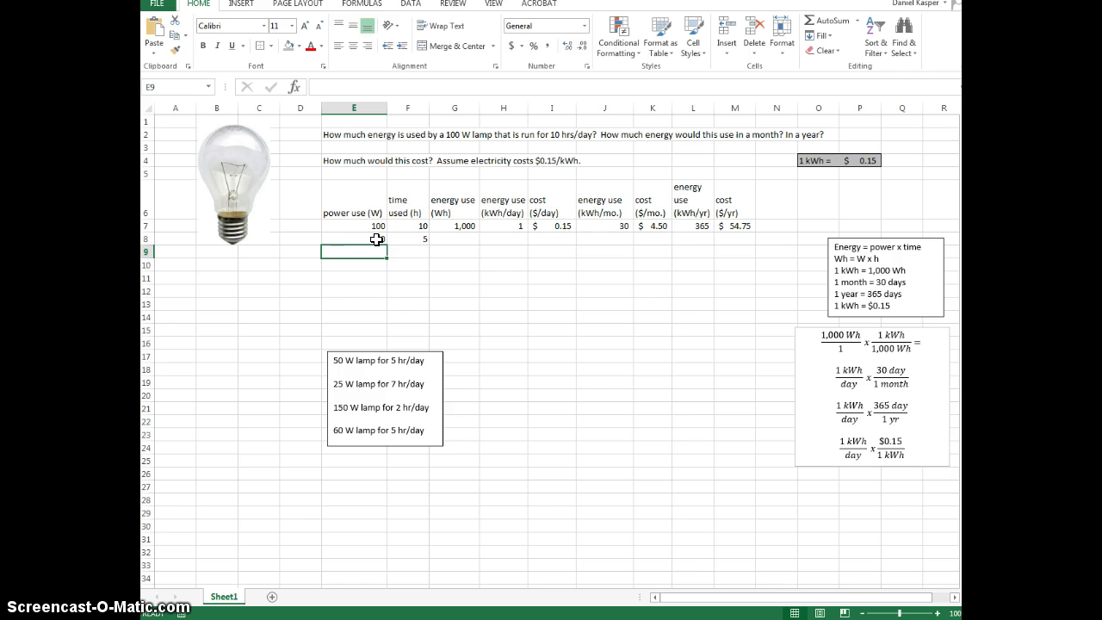
- Enter the 25 W lamp used for 7 hours in row 9
{"action": "left_click", "coordinate": [370, 251]}
{"action": "type", "text": "25"}
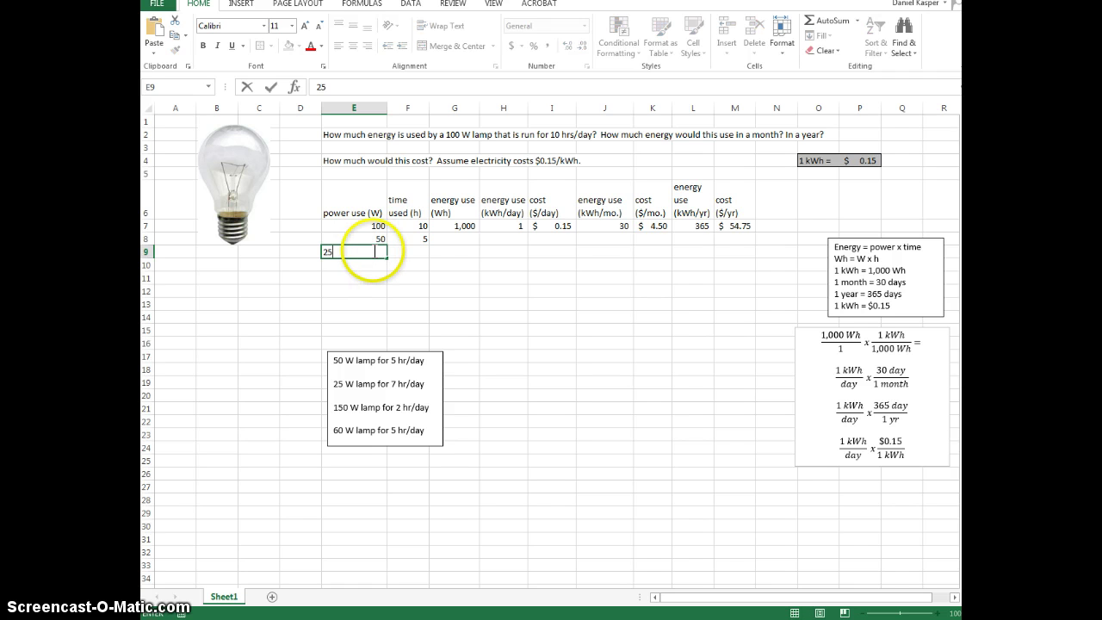
{"action": "key", "text": "Tab"}
{"action": "type", "text": "7"}
{"action": "key", "text": "Return"}
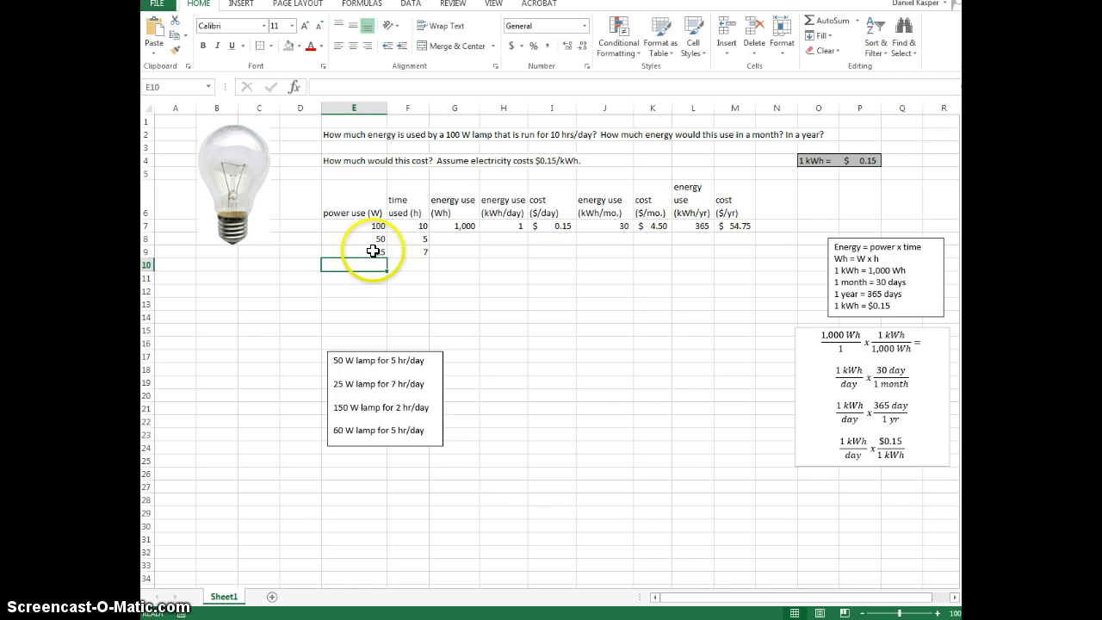
- Enter the 150 W lamp used for 2 hours in row 10 and the 60 W lamp used for 5 hours in row 11
{"action": "type", "text": "150"}
{"action": "key", "text": "Tab"}
{"action": "type", "text": "2"}
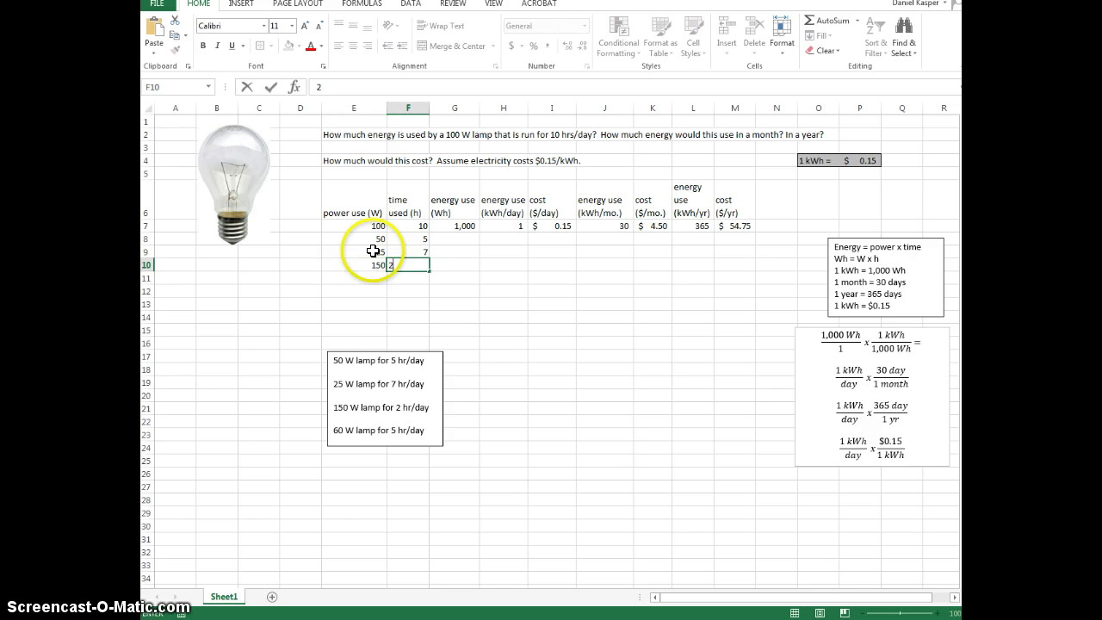
{"action": "key", "text": "Return"}
{"action": "type", "text": "60"}
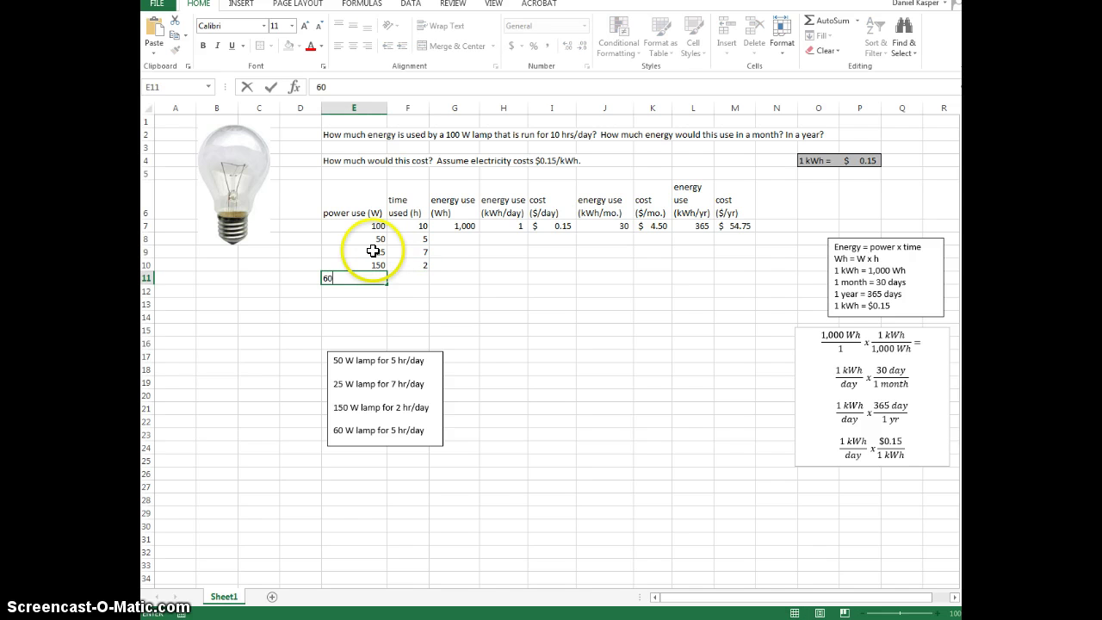
{"action": "key", "text": "Tab"}
{"action": "type", "text": "5"}
{"action": "key", "text": "Return"}
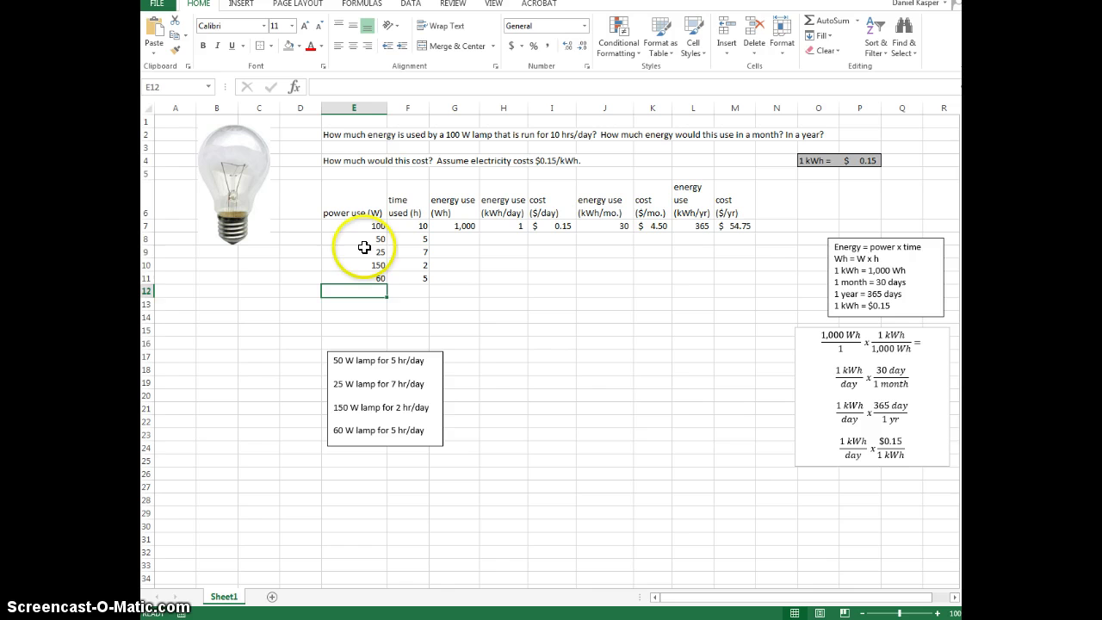
- Examine the power and time values of the lamps and how the energy use formula in G7 refers to them
{"action": "left_click", "coordinate": [344, 206]}
{"action": "left_click", "coordinate": [399, 206]}
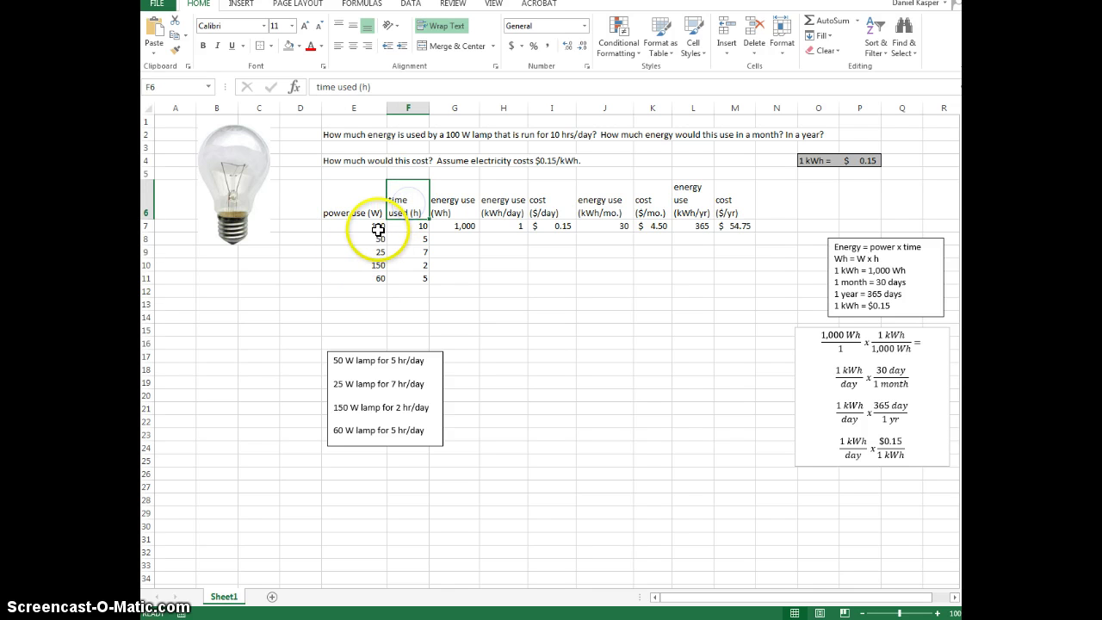
{"action": "left_click_drag", "start_coordinate": [366, 228], "coordinate": [371, 272]}
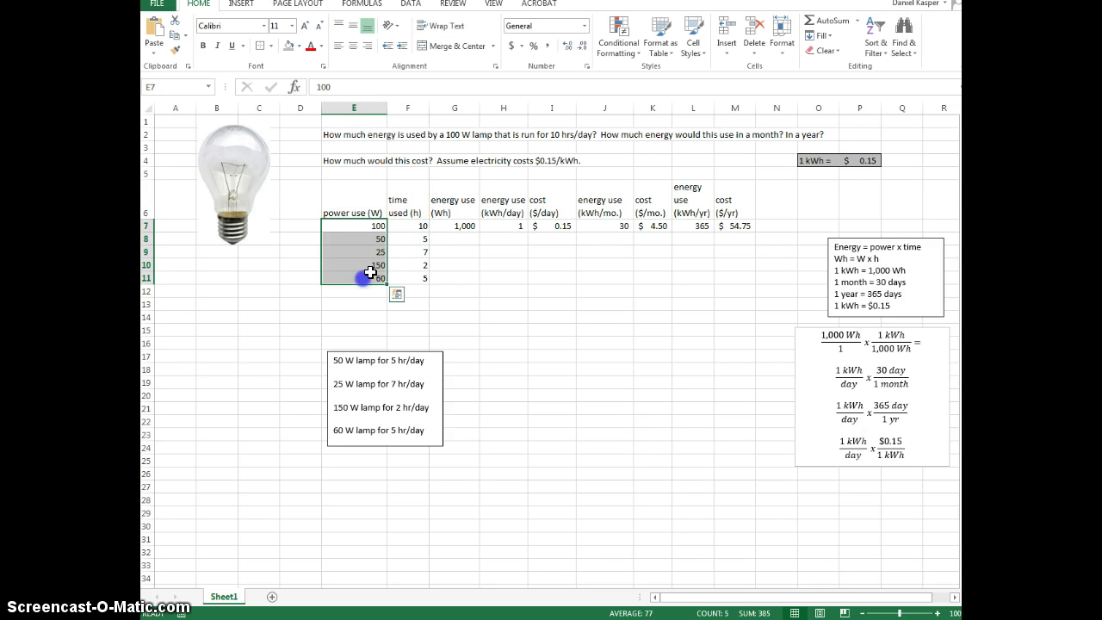
{"action": "left_click", "coordinate": [405, 228]}
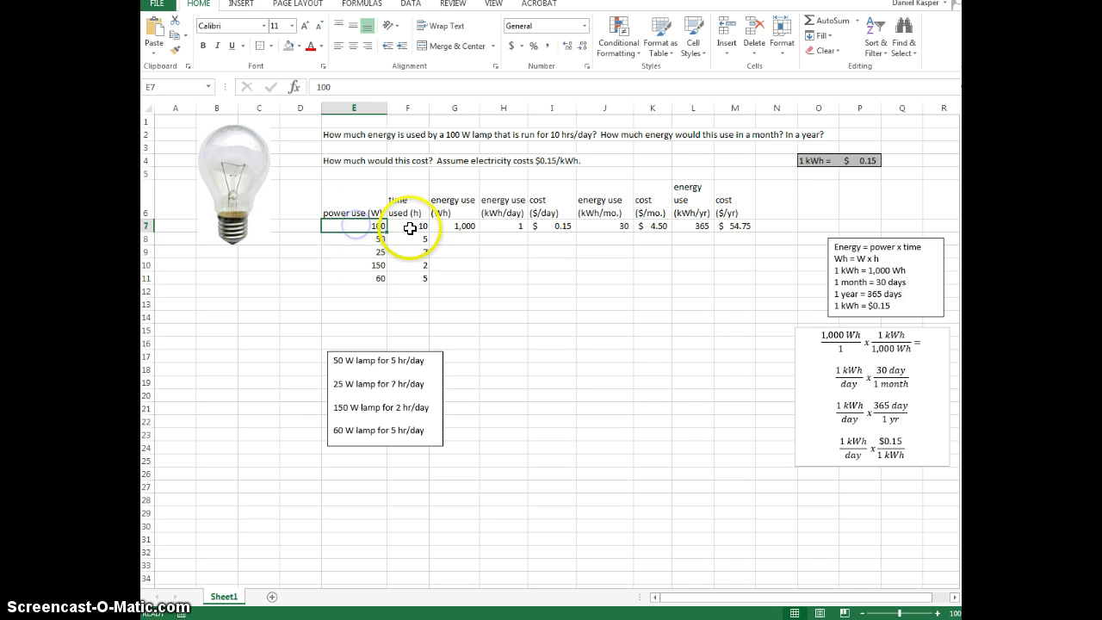
{"action": "left_click", "coordinate": [367, 241]}
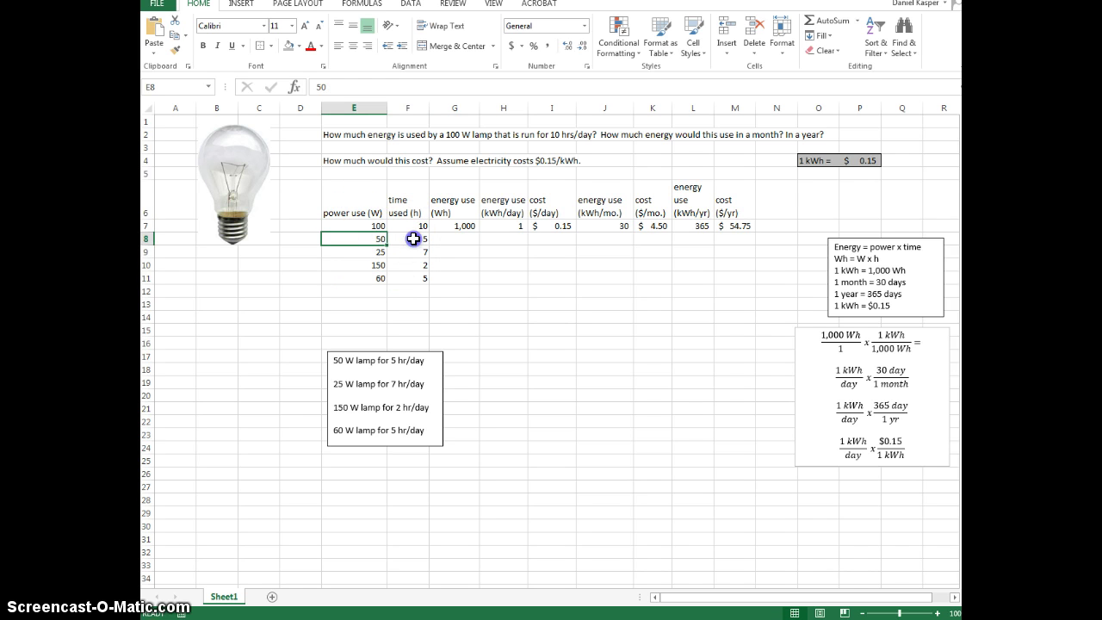
{"action": "left_click", "coordinate": [414, 240]}
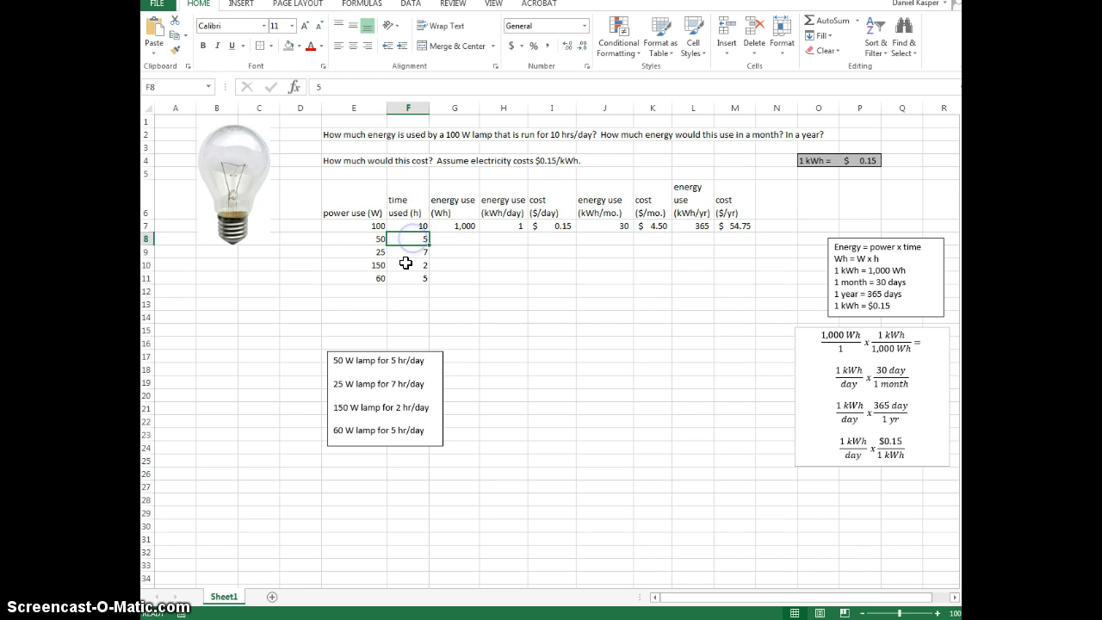
{"action": "left_click", "coordinate": [466, 226]}
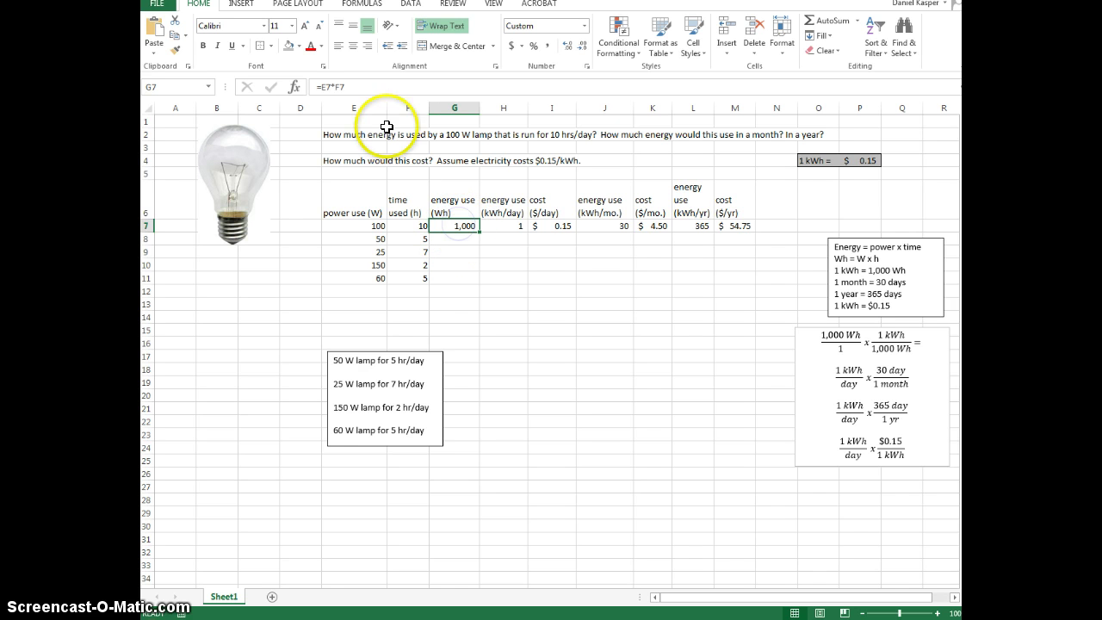
{"action": "left_click", "coordinate": [368, 86]}
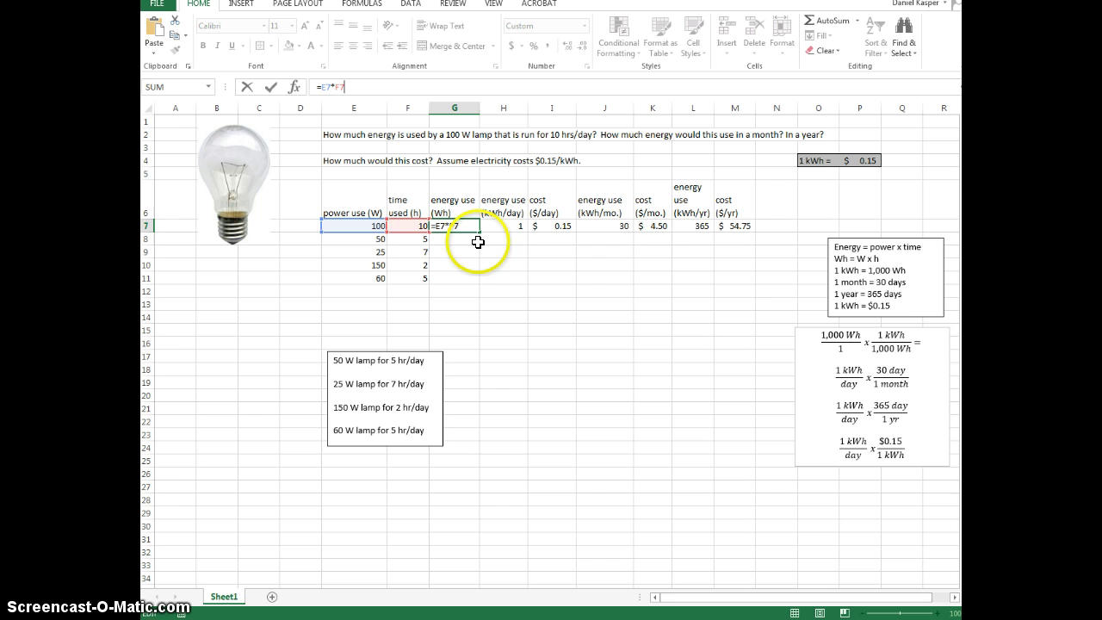
{"action": "key", "text": "Return"}
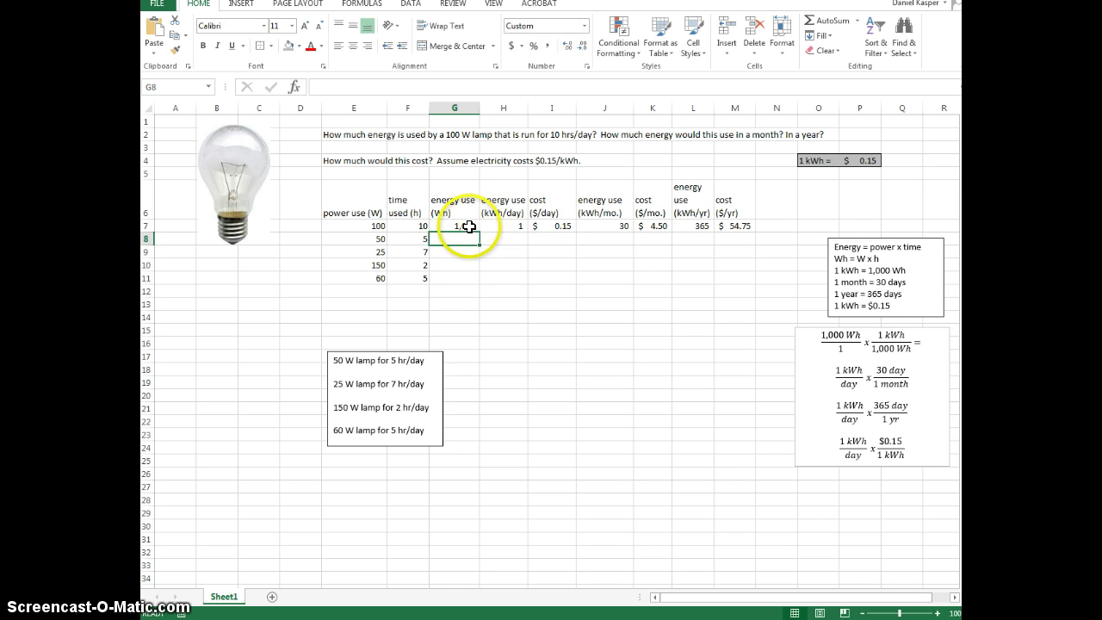
{"action": "left_click", "coordinate": [466, 225]}
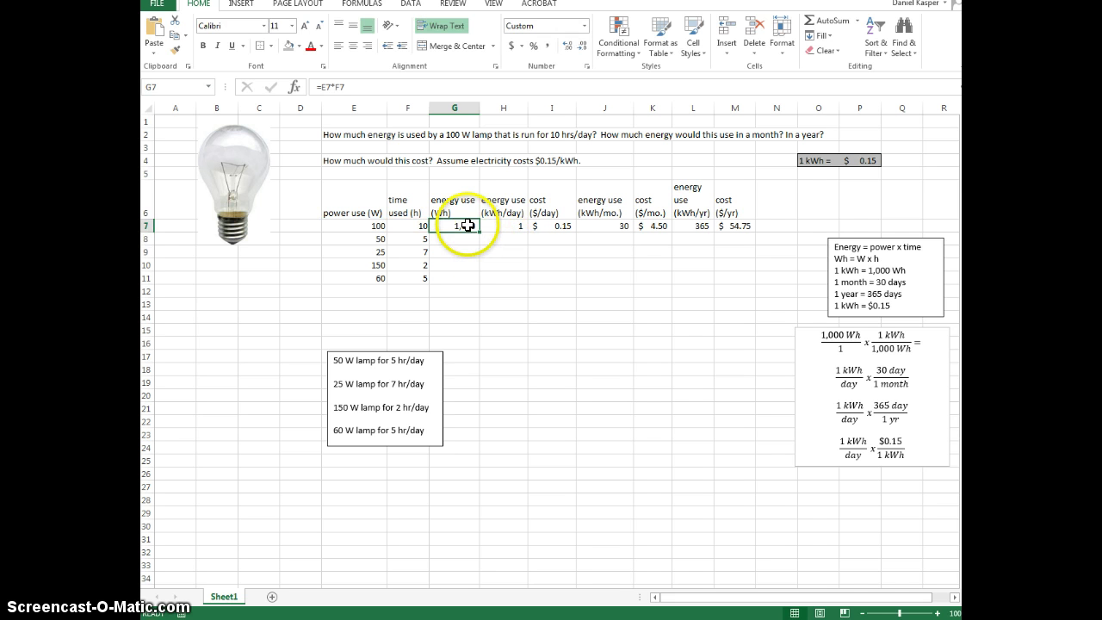
{"action": "left_click", "coordinate": [382, 239]}
{"action": "left_click", "coordinate": [404, 238]}
{"action": "left_click", "coordinate": [379, 251]}
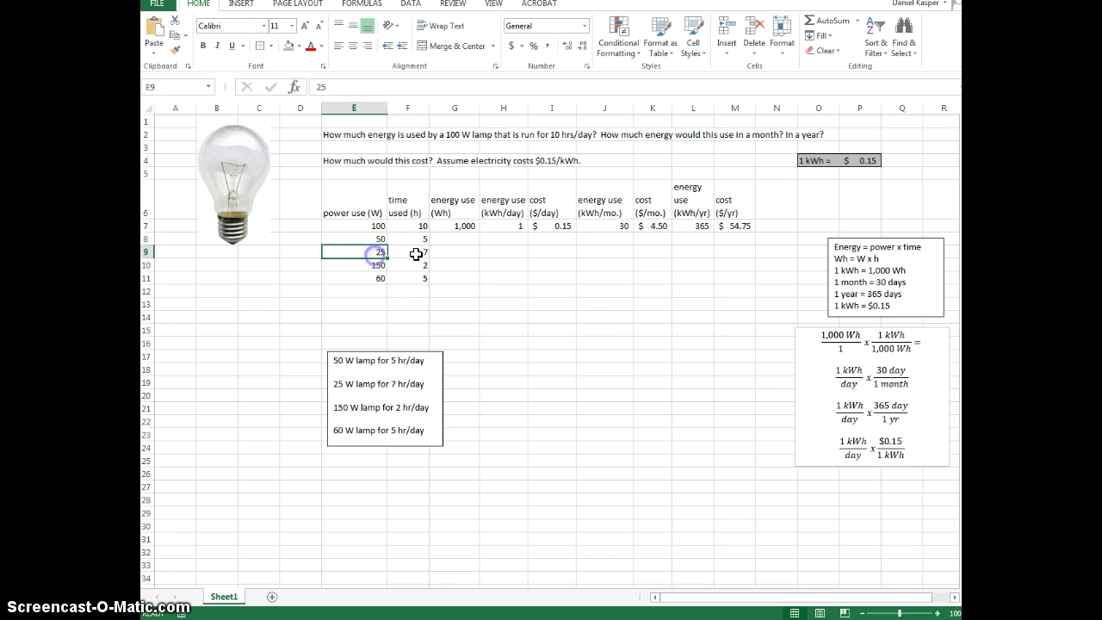
{"action": "left_click", "coordinate": [413, 251]}
- Fill the energy use (Wh) formula from G7 down through G11 for the added lamps
{"action": "left_click", "coordinate": [453, 225]}
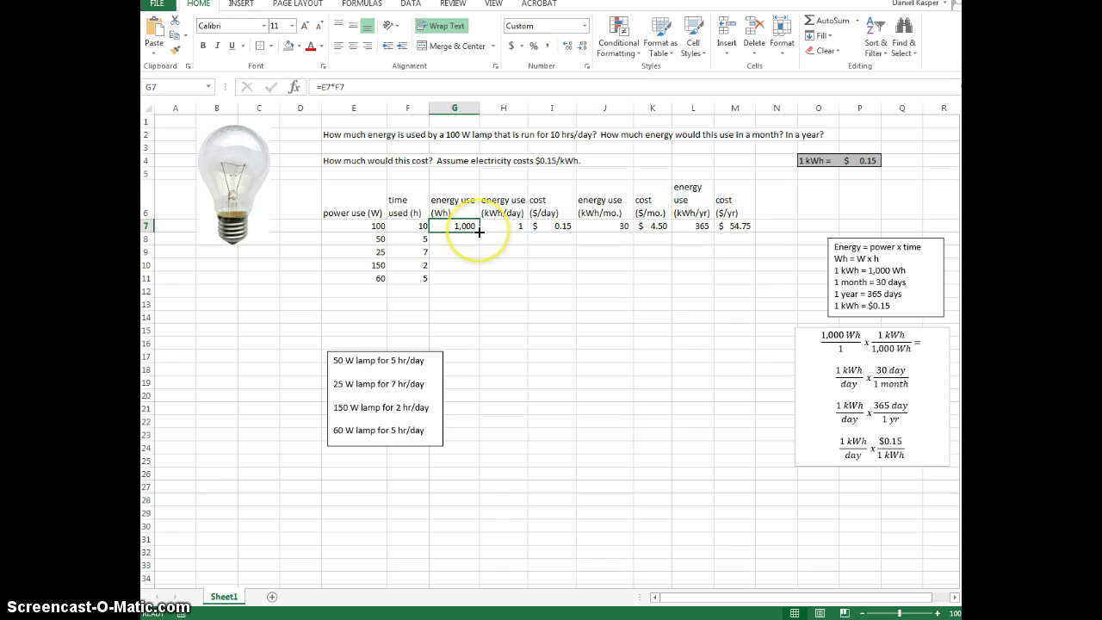
{"action": "left_click", "coordinate": [479, 232]}
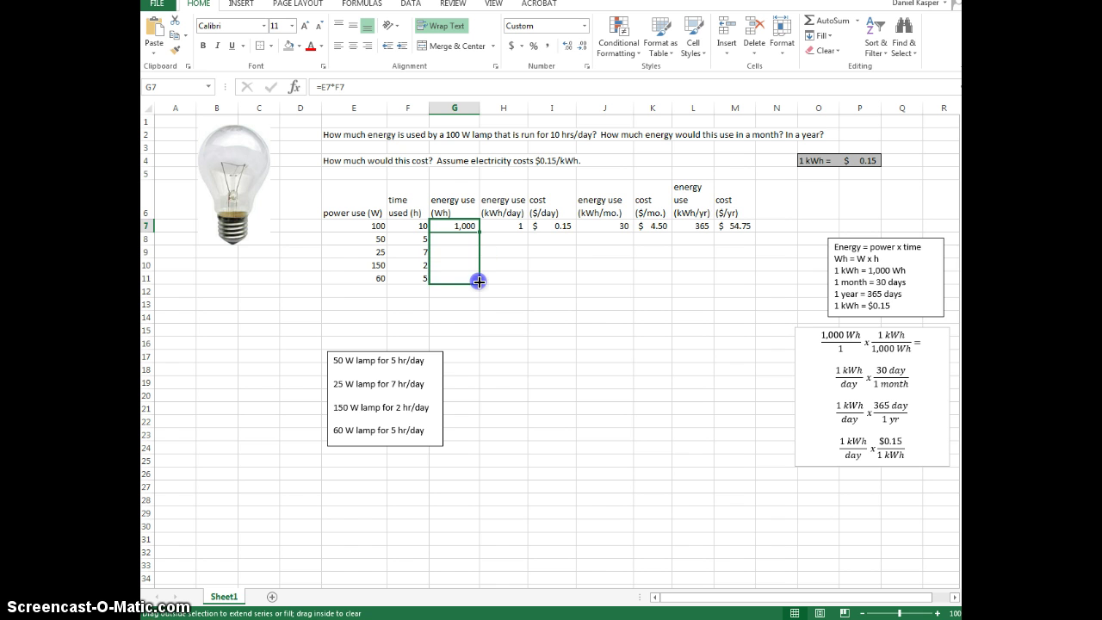
{"action": "left_click_drag", "start_coordinate": [479, 282], "coordinate": [480, 283]}
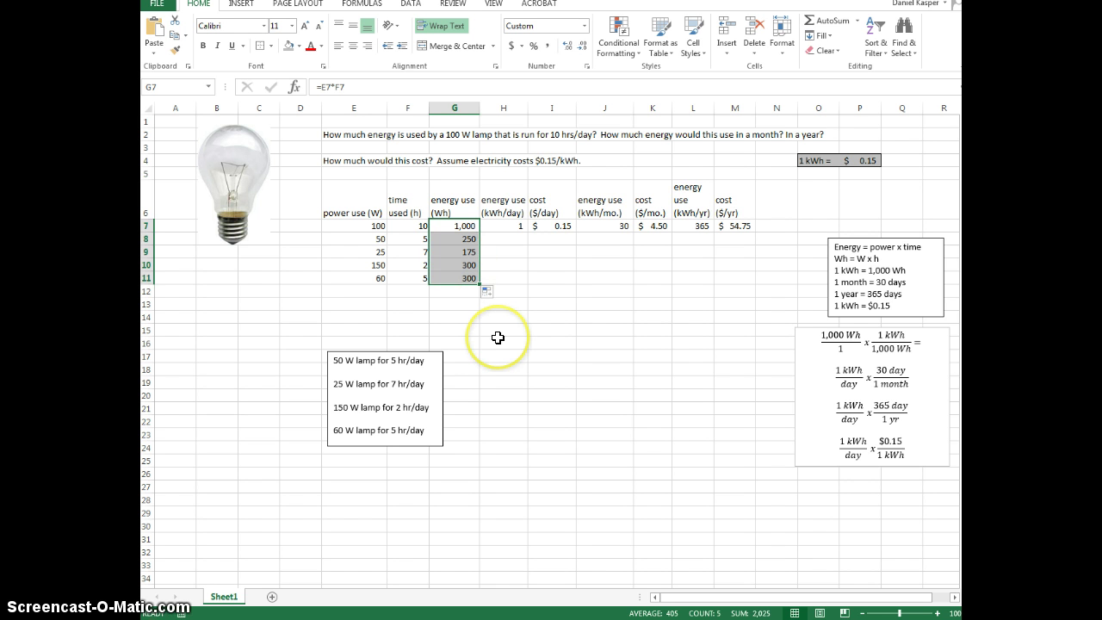
{"action": "left_click", "coordinate": [499, 338]}
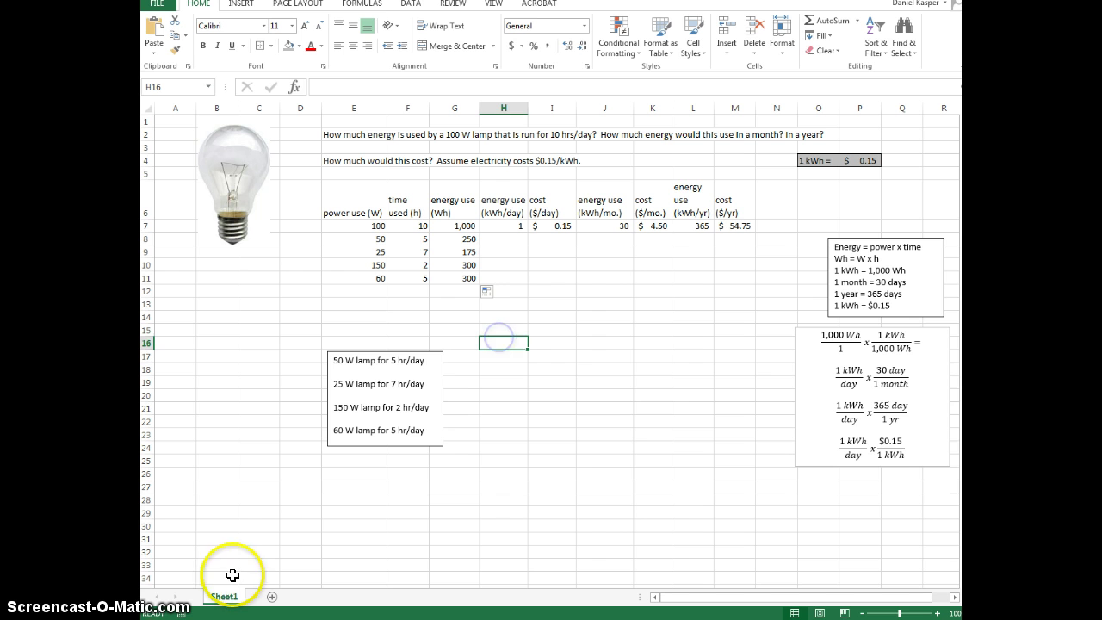
- Inspect the copied energy use formulas in G8 and G9 and compare their cell references with those in G7
{"action": "left_click", "coordinate": [456, 239]}
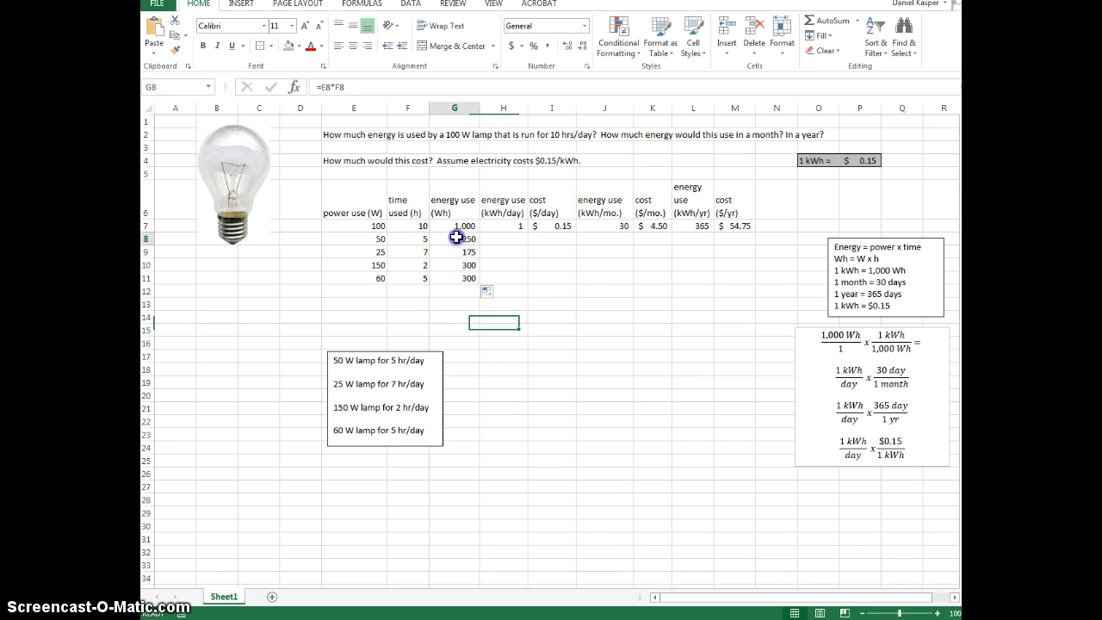
{"action": "left_click", "coordinate": [349, 87]}
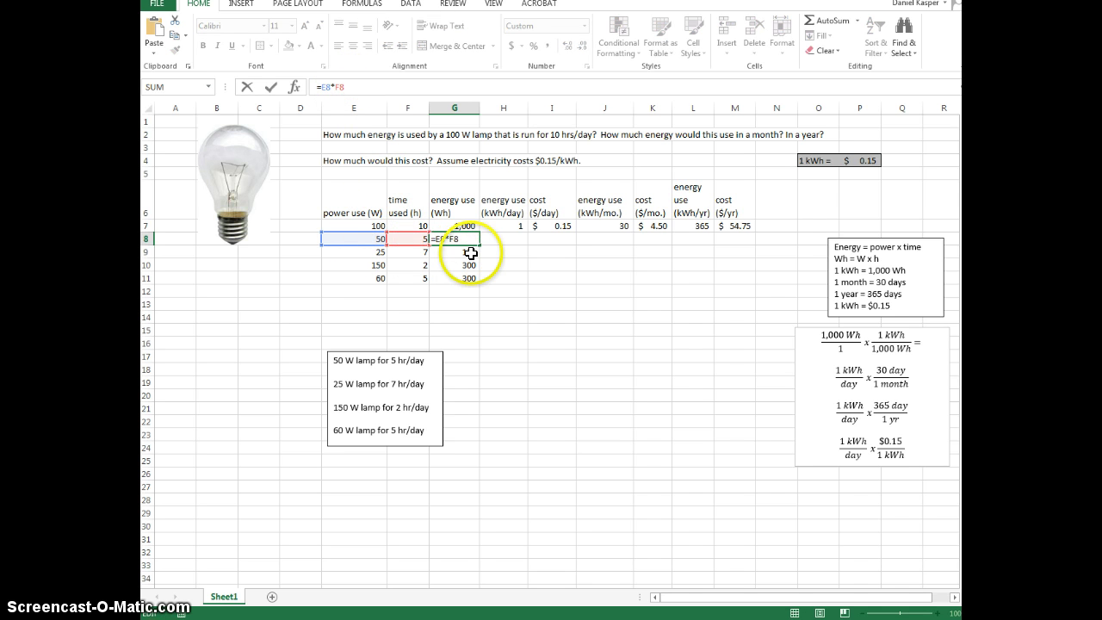
{"action": "key", "text": "Return"}
{"action": "left_click", "coordinate": [353, 84]}
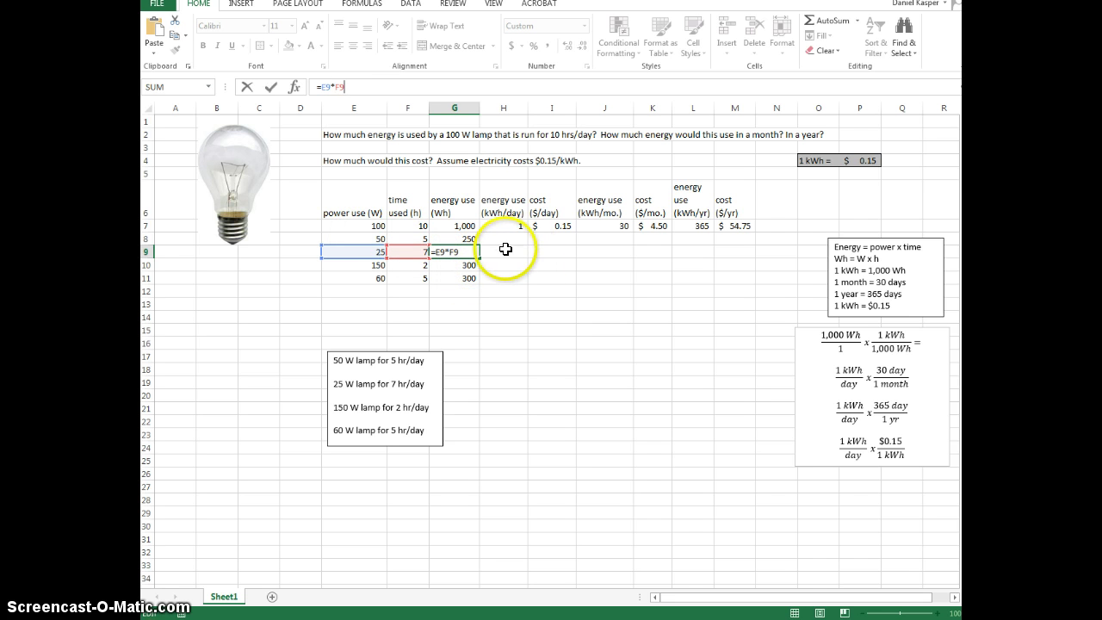
{"action": "left_click", "coordinate": [521, 276]}
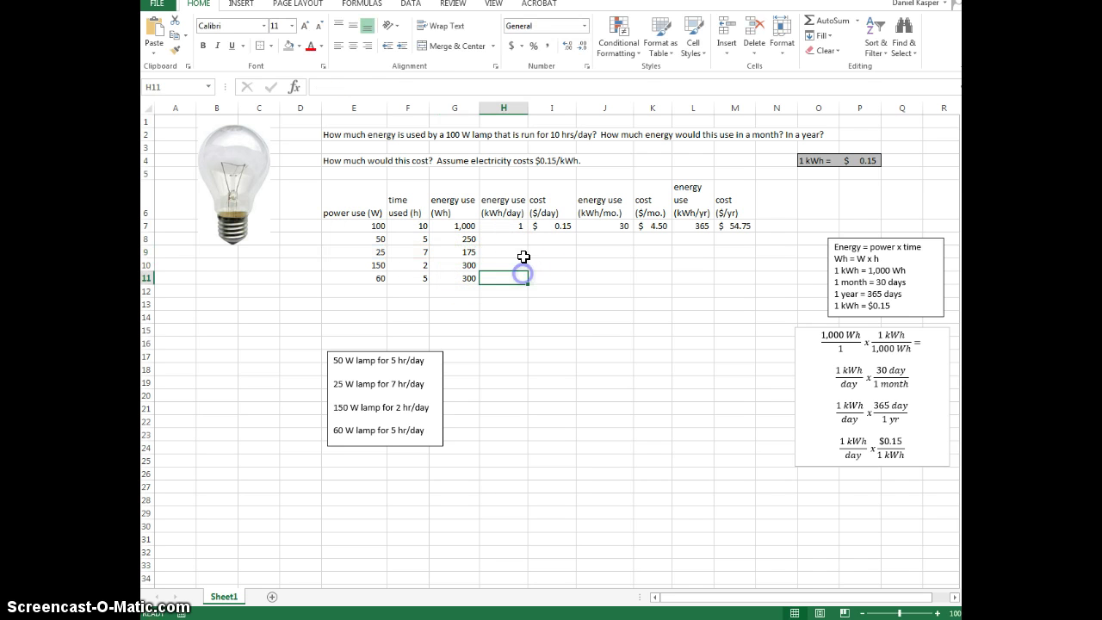
{"action": "left_click", "coordinate": [469, 228]}
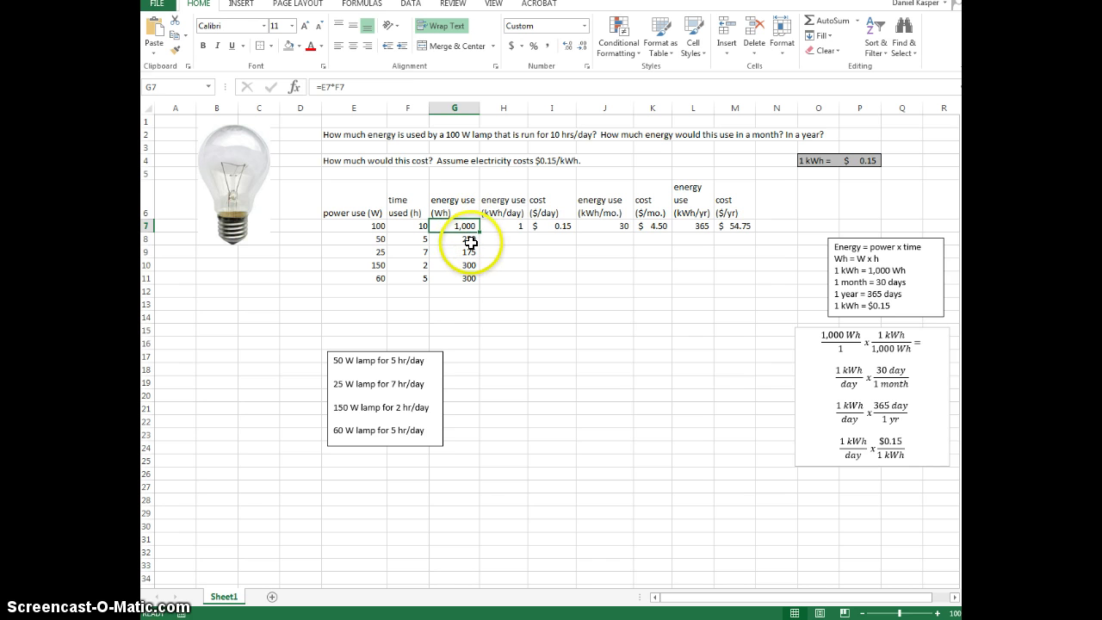
{"action": "mouse_move", "coordinate": [469, 240]}
{"action": "left_mouse_down"}
{"action": "mouse_move", "coordinate": [364, 239]}
{"action": "mouse_move", "coordinate": [454, 229]}
{"action": "left_mouse_up"}
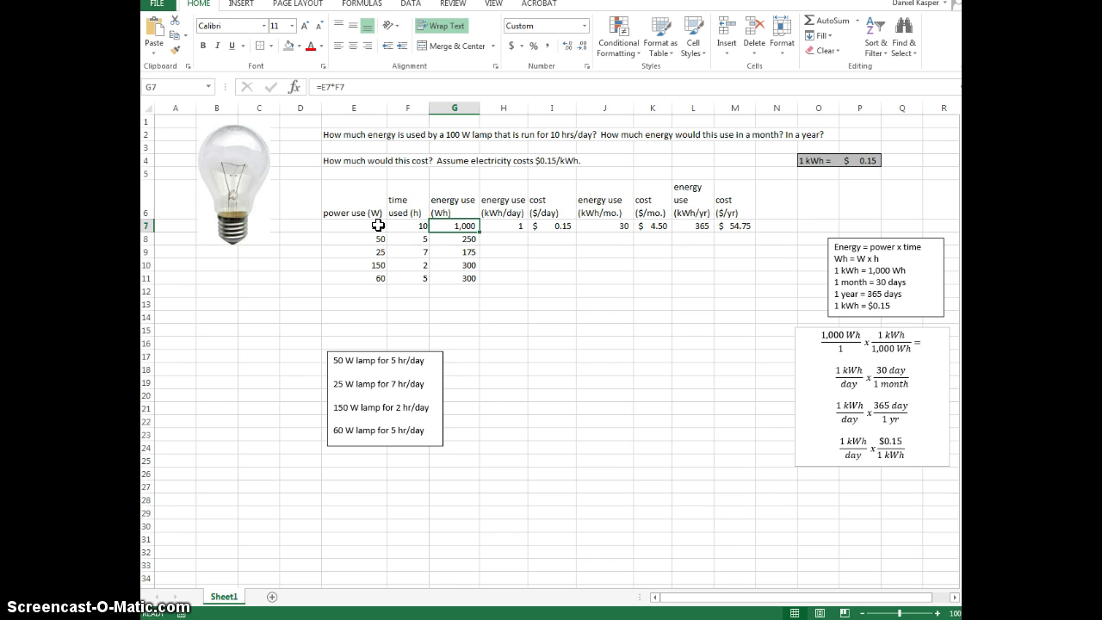
{"action": "left_click", "coordinate": [455, 242]}
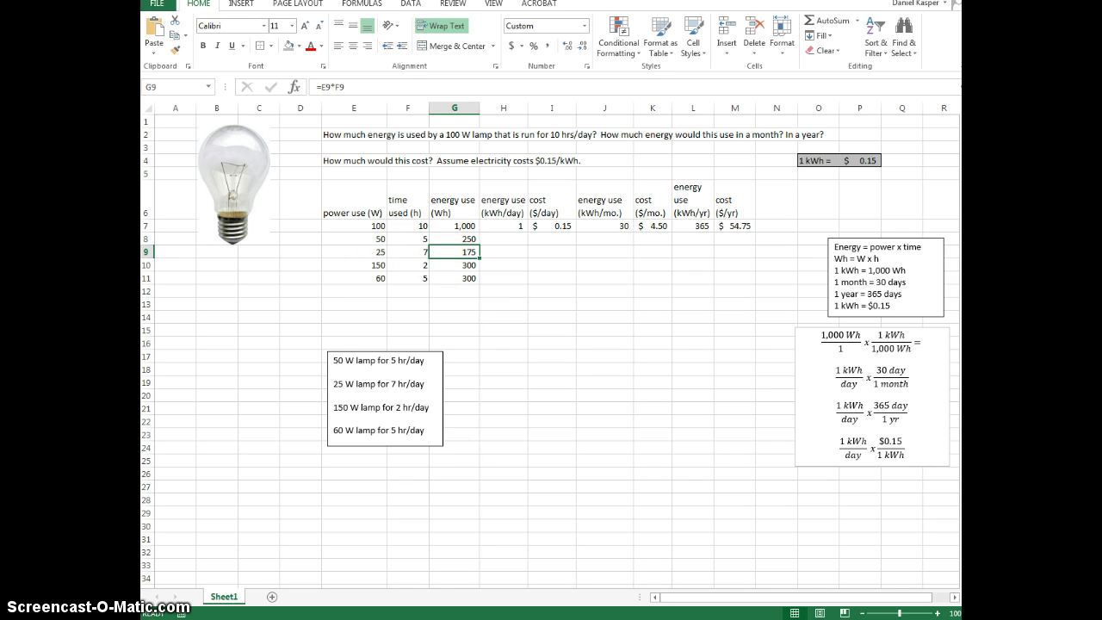
{"action": "left_click", "coordinate": [462, 224]}
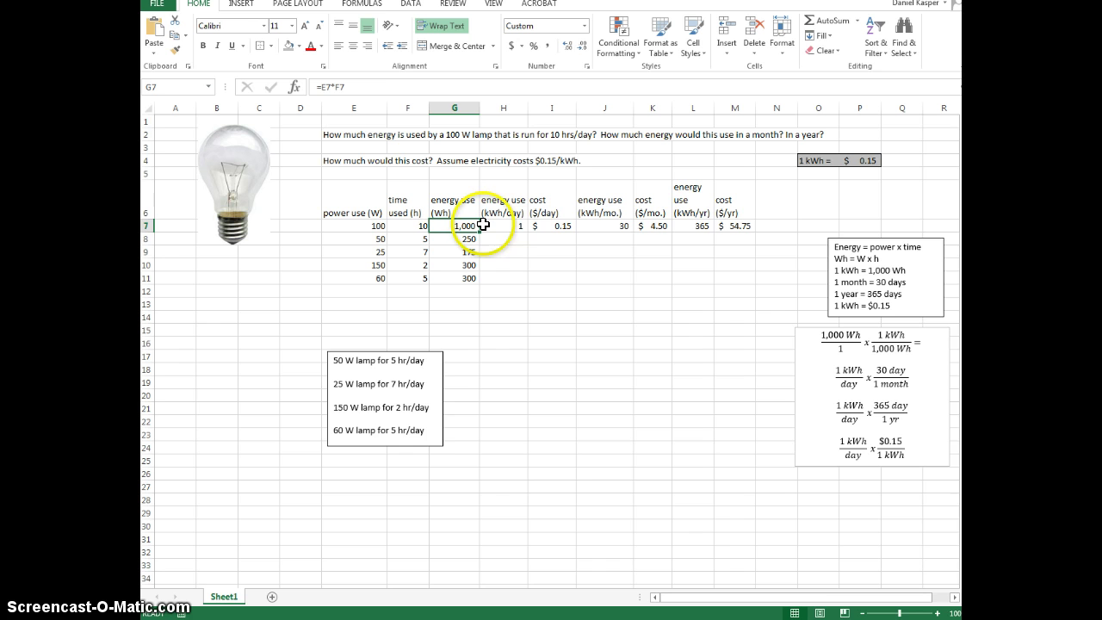
- Review the daily energy use (kWh/day) formula in H7 and fill it down through H11
{"action": "left_click", "coordinate": [507, 225]}
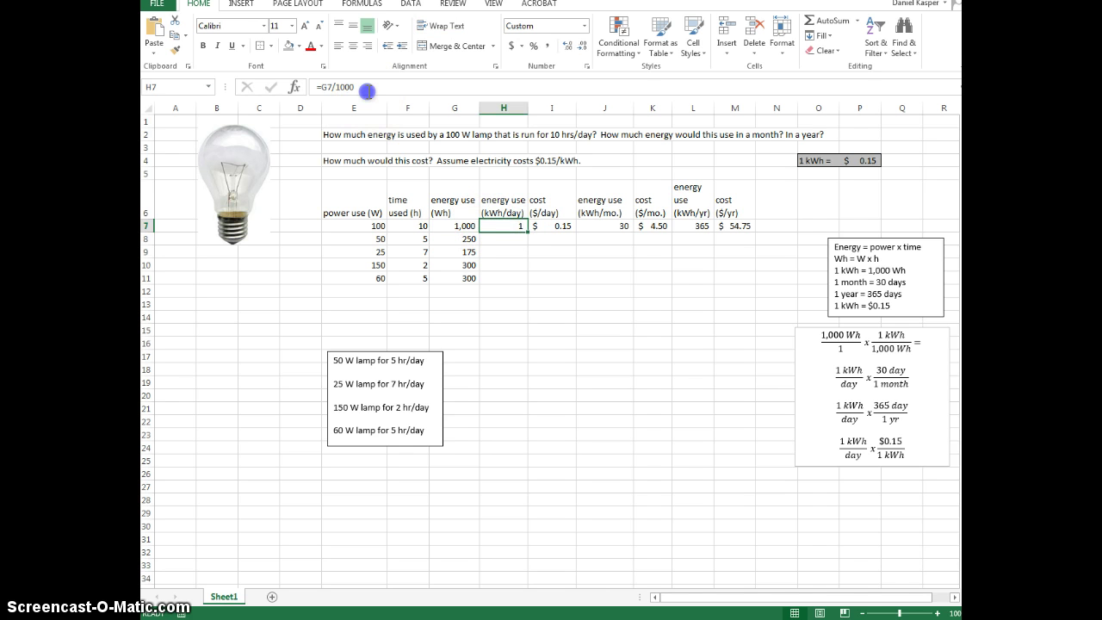
{"action": "left_click", "coordinate": [369, 89]}
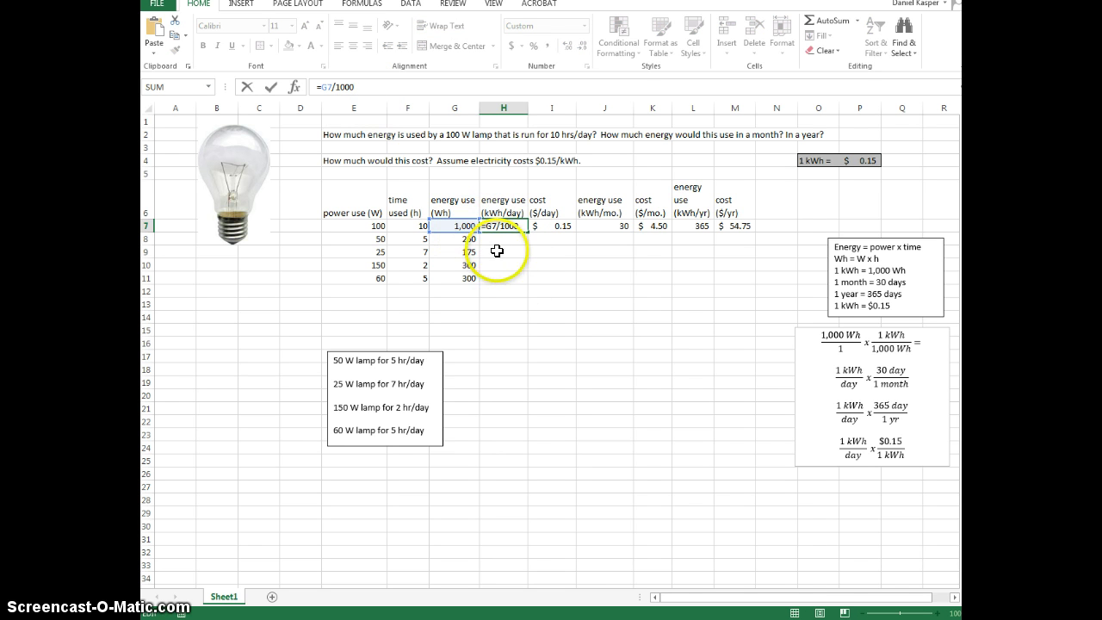
{"action": "key", "text": "Return"}
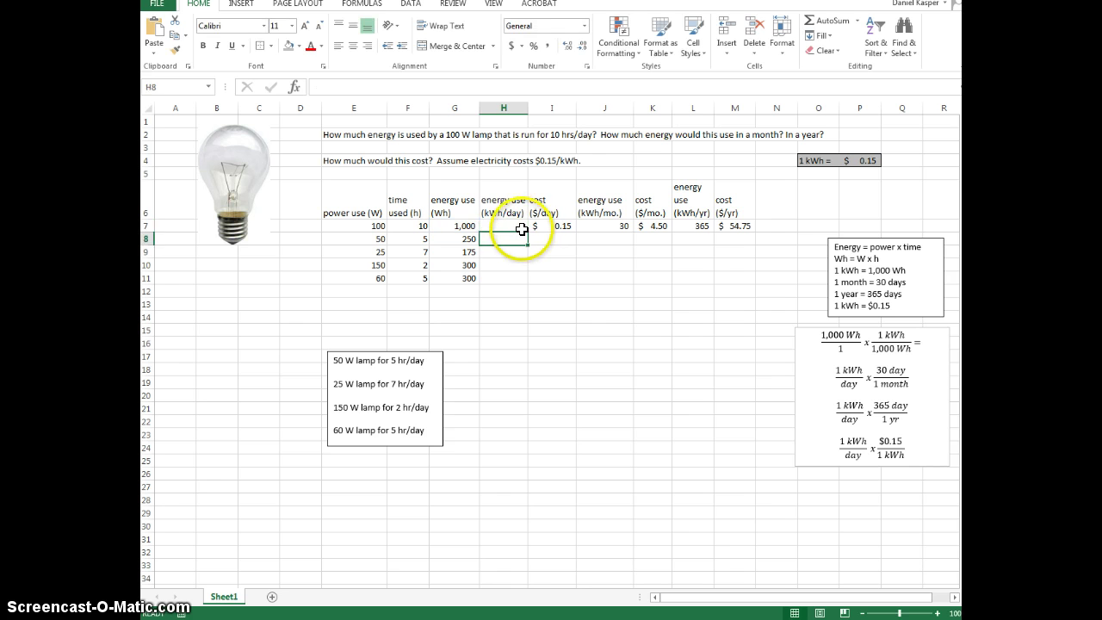
{"action": "left_click", "coordinate": [514, 225]}
{"action": "left_click_drag", "start_coordinate": [528, 231], "coordinate": [523, 278]}
{"action": "left_click", "coordinate": [563, 225]}
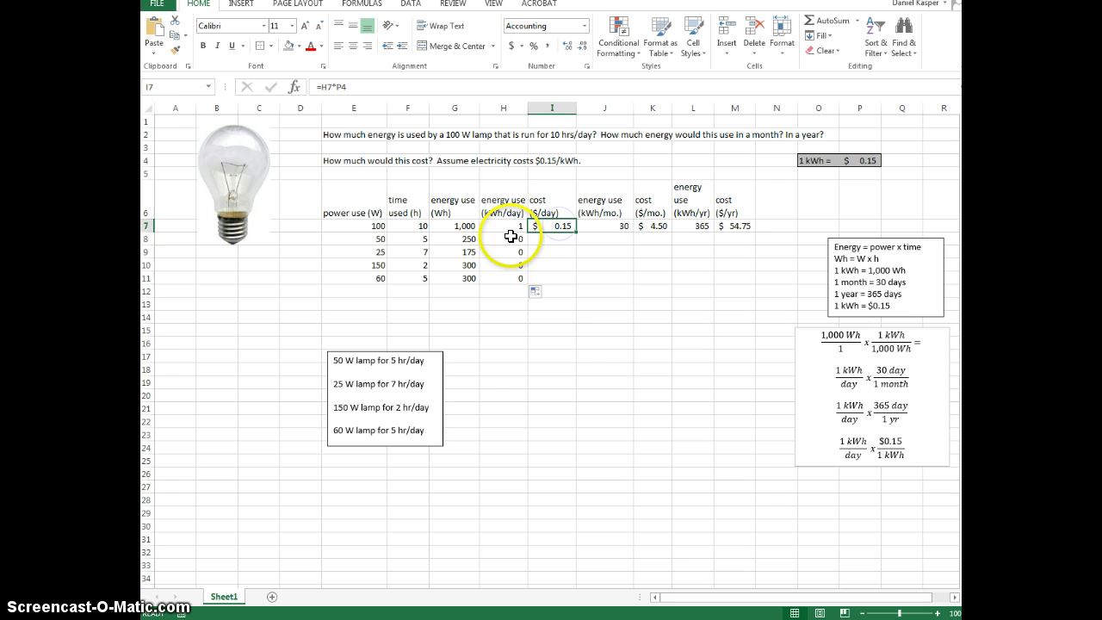
- Format the daily energy use values in H8 through H11 to show two decimal places
{"action": "left_click_drag", "start_coordinate": [512, 239], "coordinate": [514, 278]}
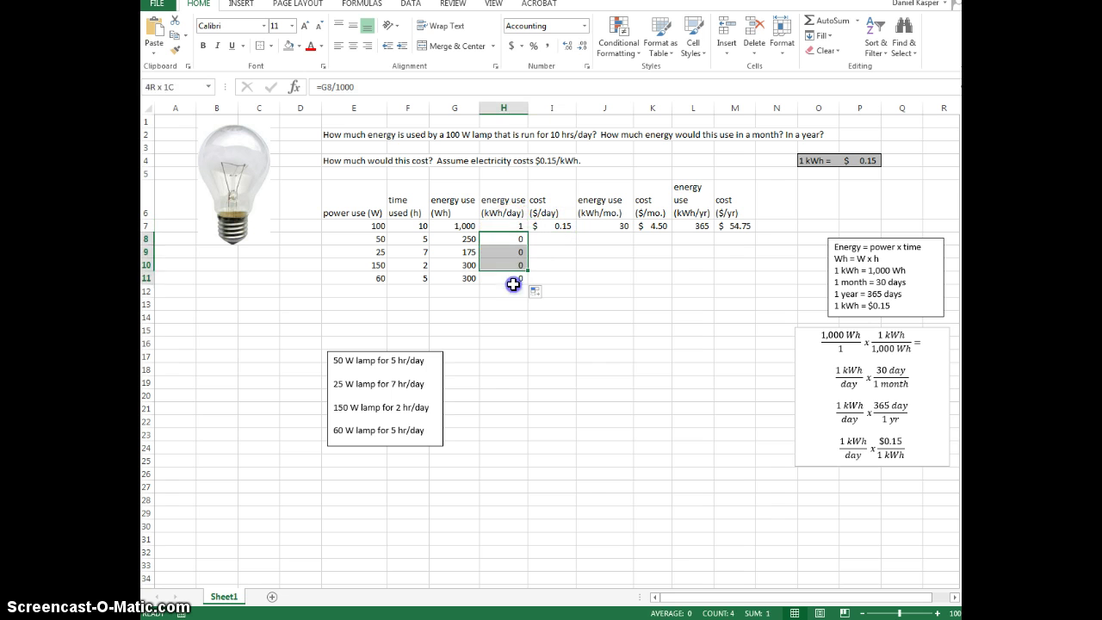
{"action": "left_click", "coordinate": [571, 46]}
{"action": "left_click", "coordinate": [571, 47]}
{"action": "left_click", "coordinate": [561, 286]}
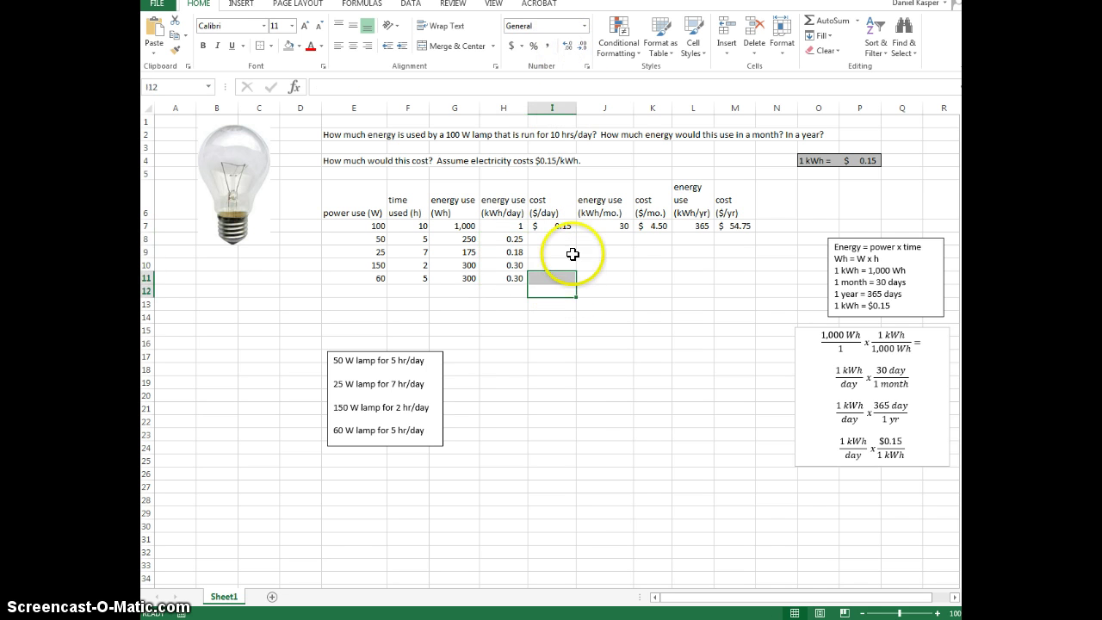
{"action": "left_click_drag", "start_coordinate": [550, 291], "coordinate": [534, 277]}
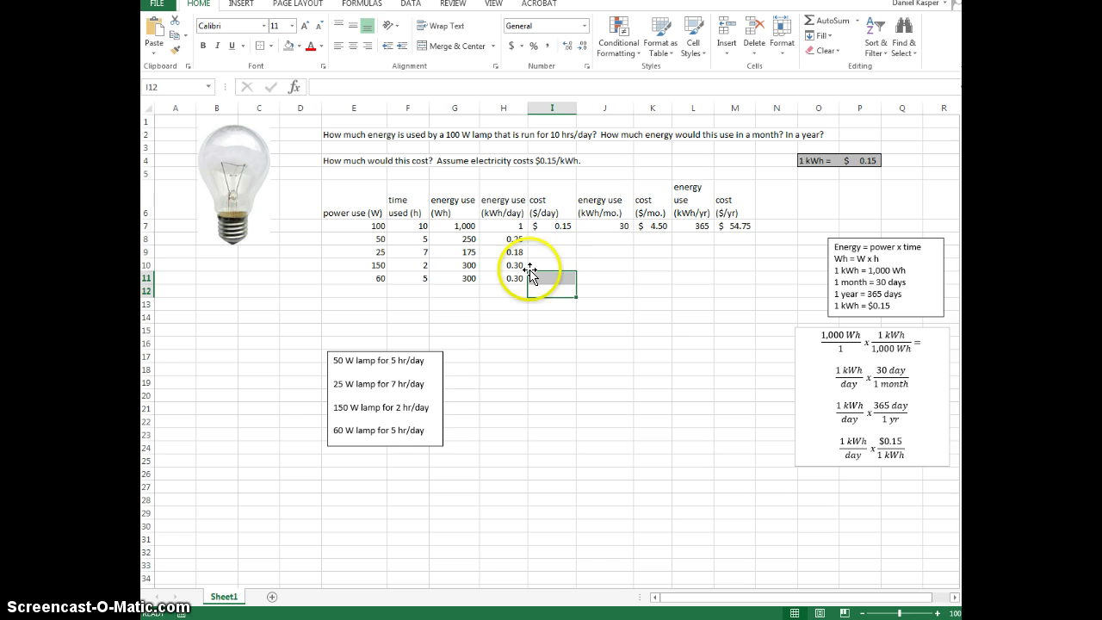
- Inspect the daily cost formula in I7 and the cells it refers to
{"action": "double_click", "coordinate": [556, 225]}
{"action": "key", "text": "Escape"}
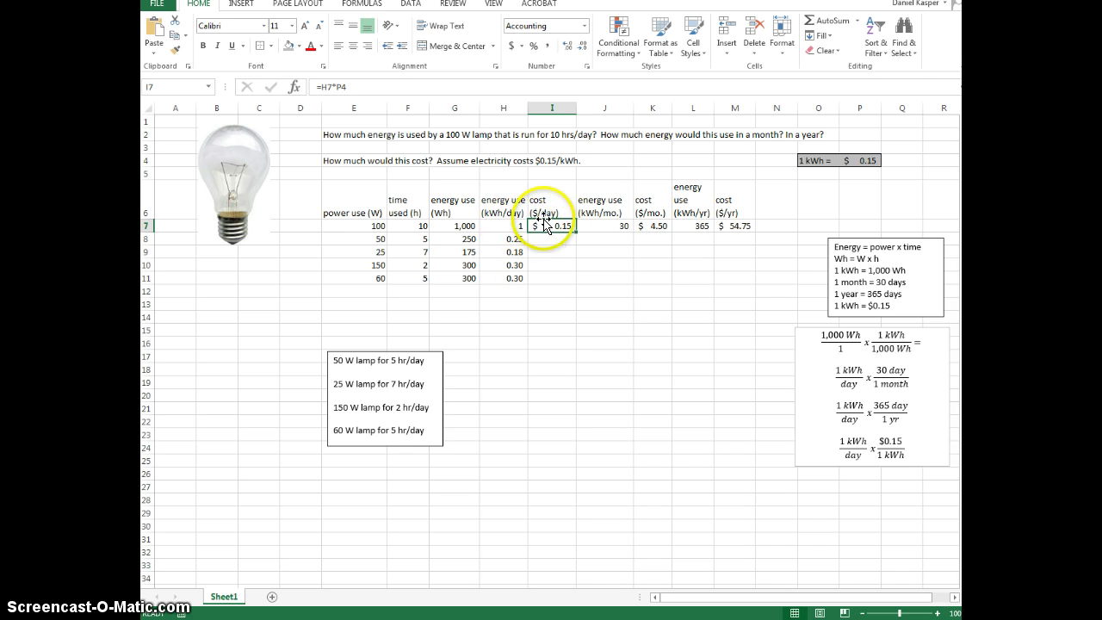
{"action": "left_click", "coordinate": [395, 85]}
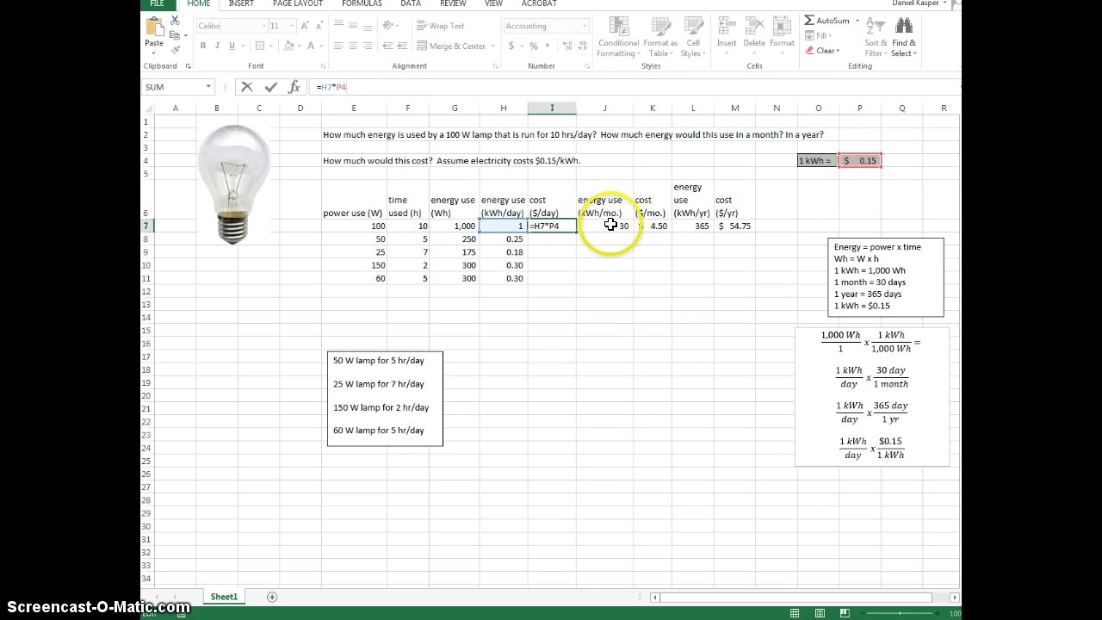
{"action": "key", "text": "Return"}
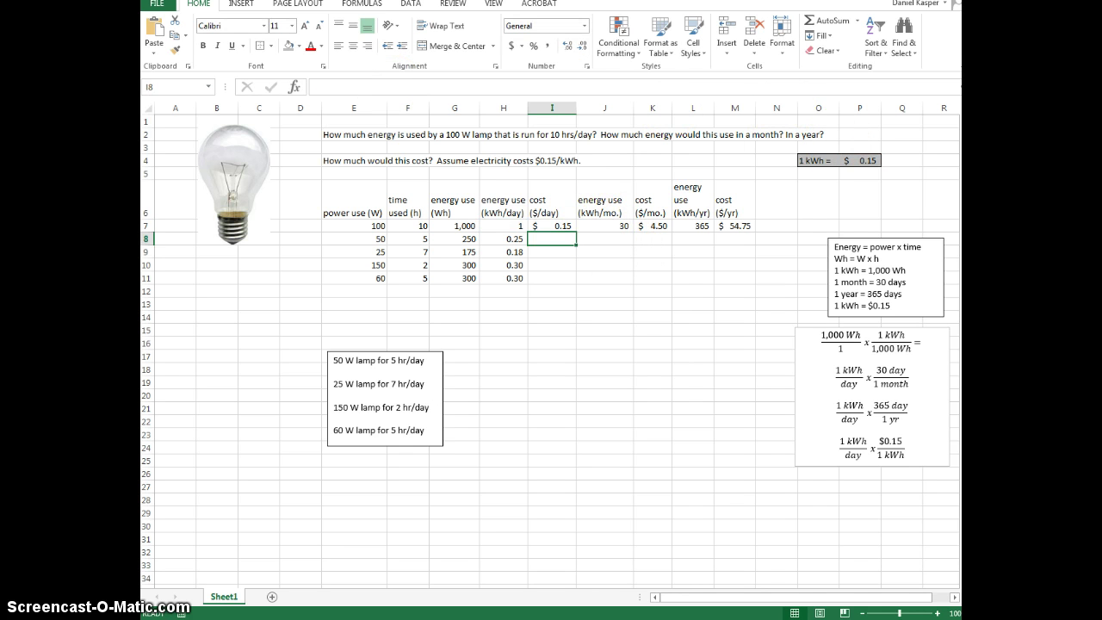
- Fill the monthly energy use formula from J7 through J11 and the yearly energy use formula from L7 through L11
{"action": "left_click", "coordinate": [594, 226]}
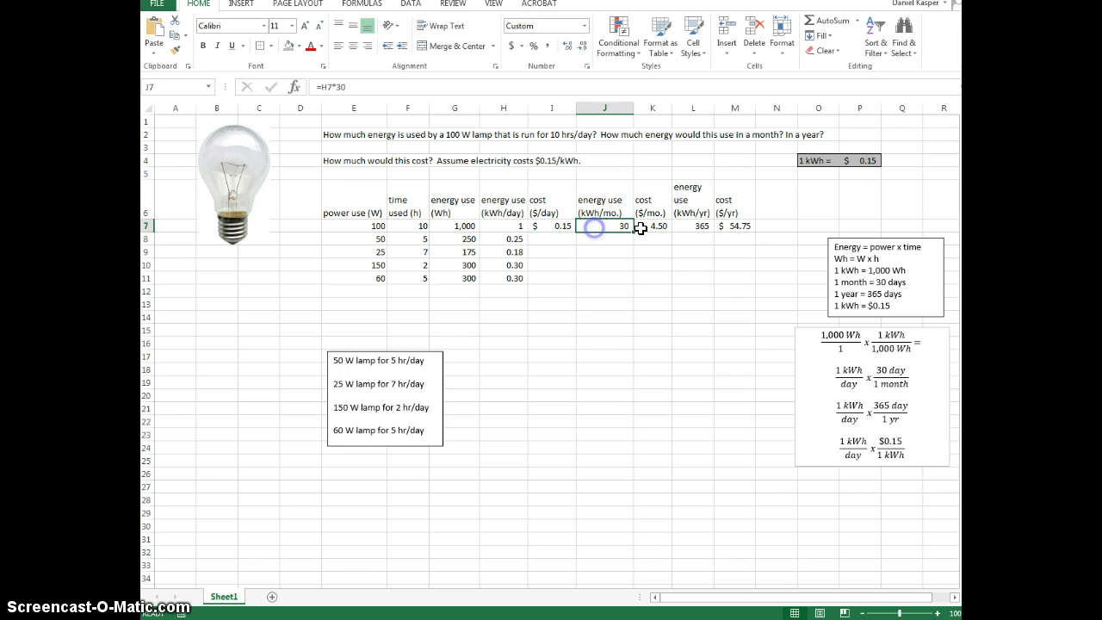
{"action": "left_click_drag", "start_coordinate": [634, 233], "coordinate": [629, 282]}
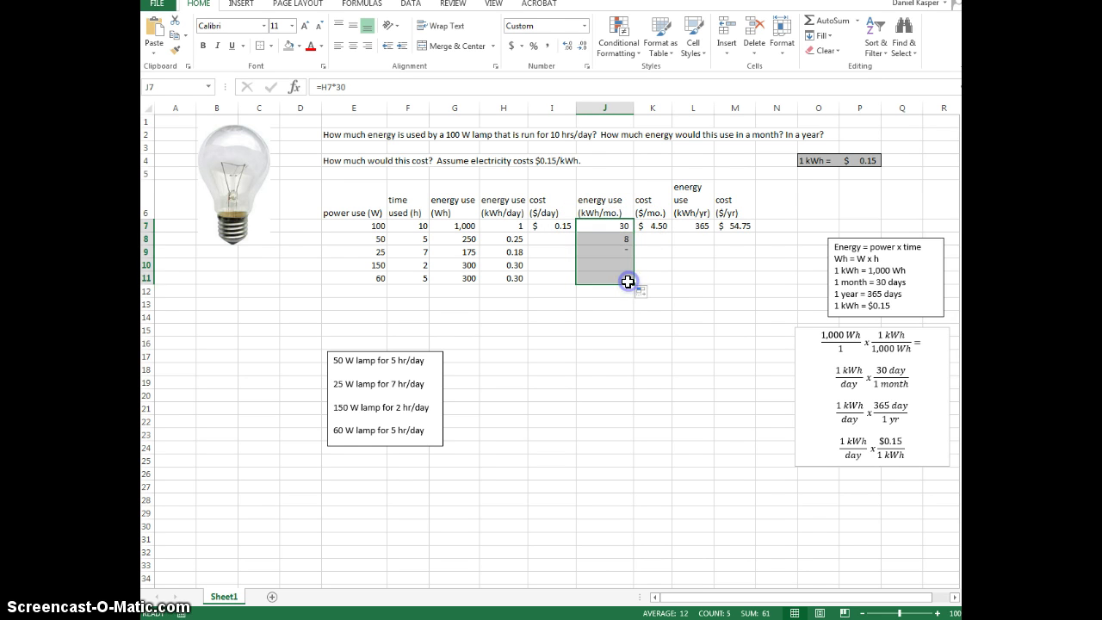
{"action": "left_click", "coordinate": [707, 228]}
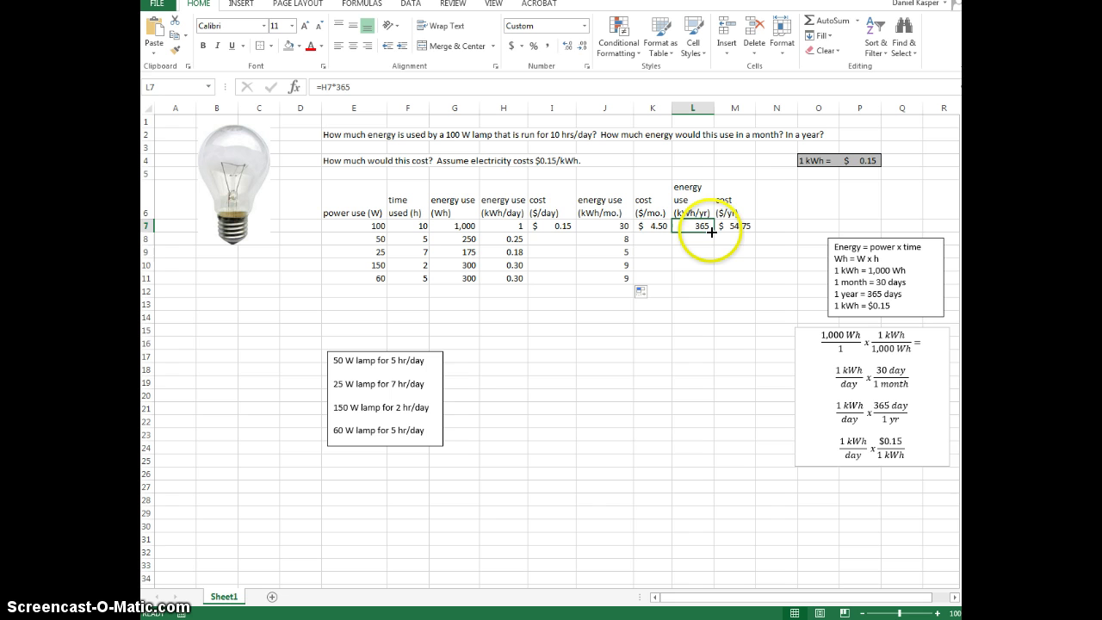
{"action": "left_click_drag", "start_coordinate": [713, 231], "coordinate": [713, 279]}
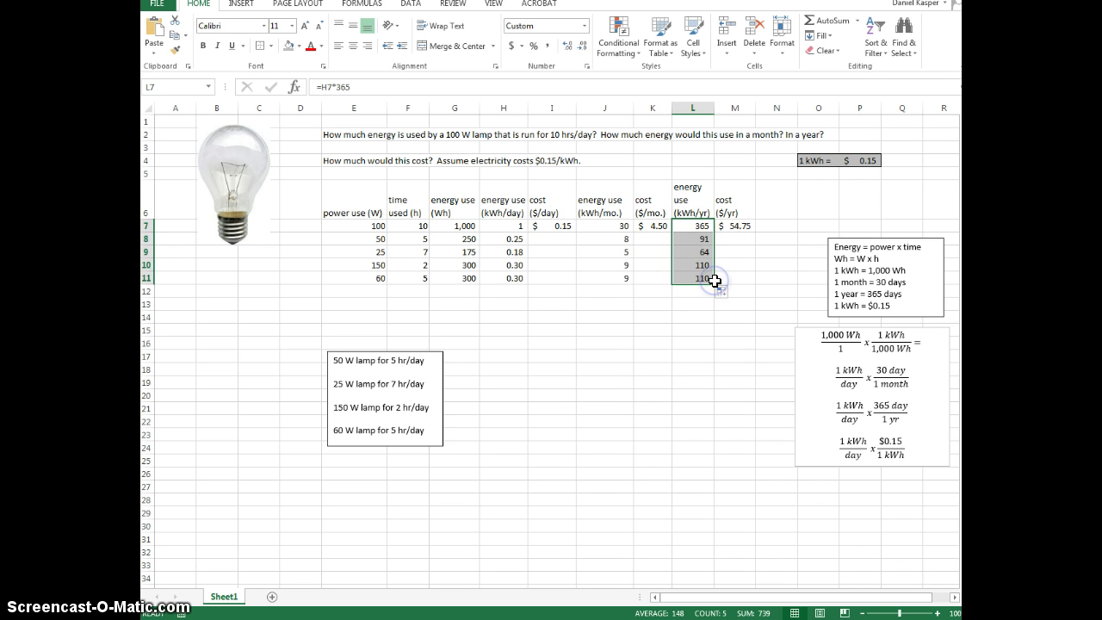